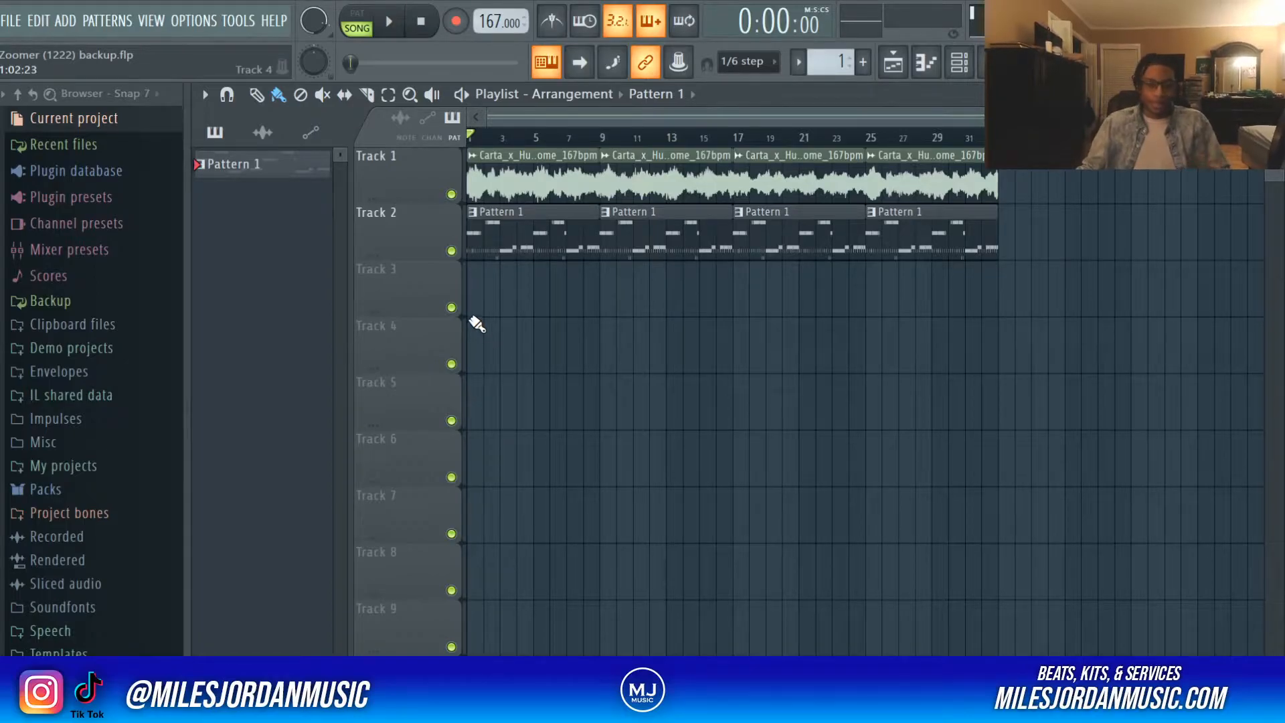
Play the arrangement from the start through the first eight bars to hear the melody with Pattern 1
key("space")
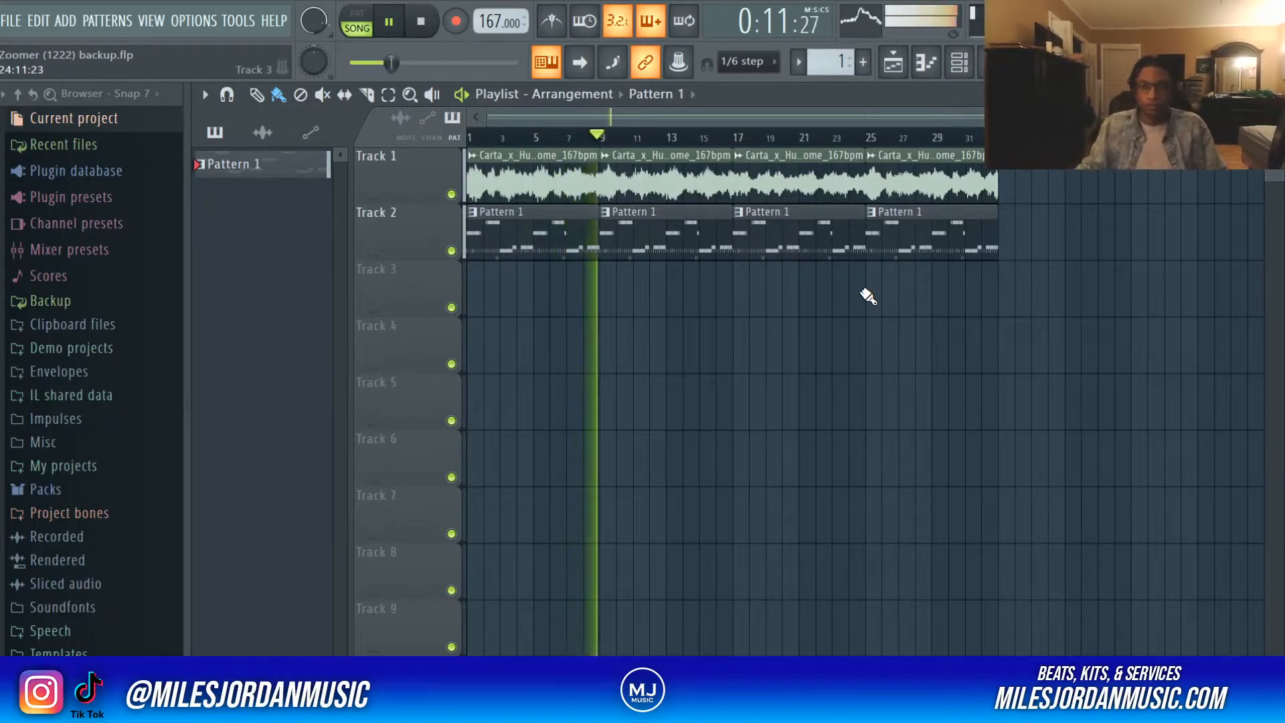
key("space")
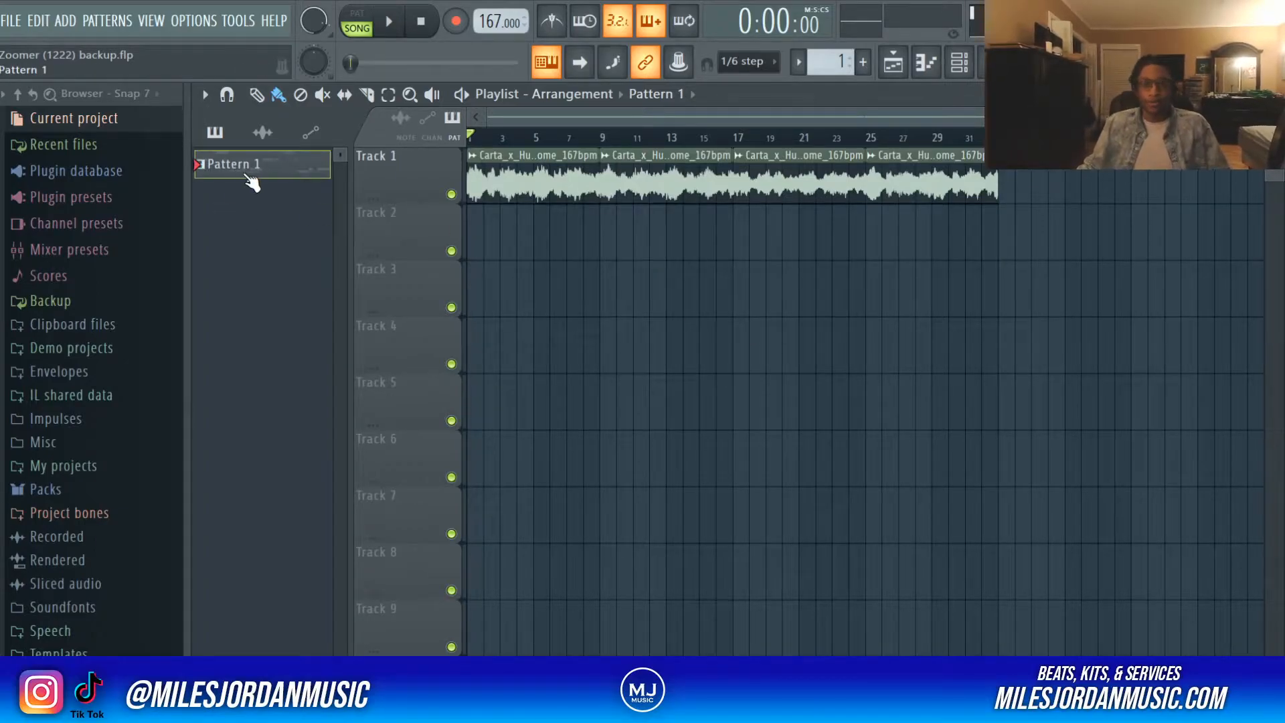
Split Pattern 1 by channel so that each drum sound gets its own pattern
right_click(249, 178)
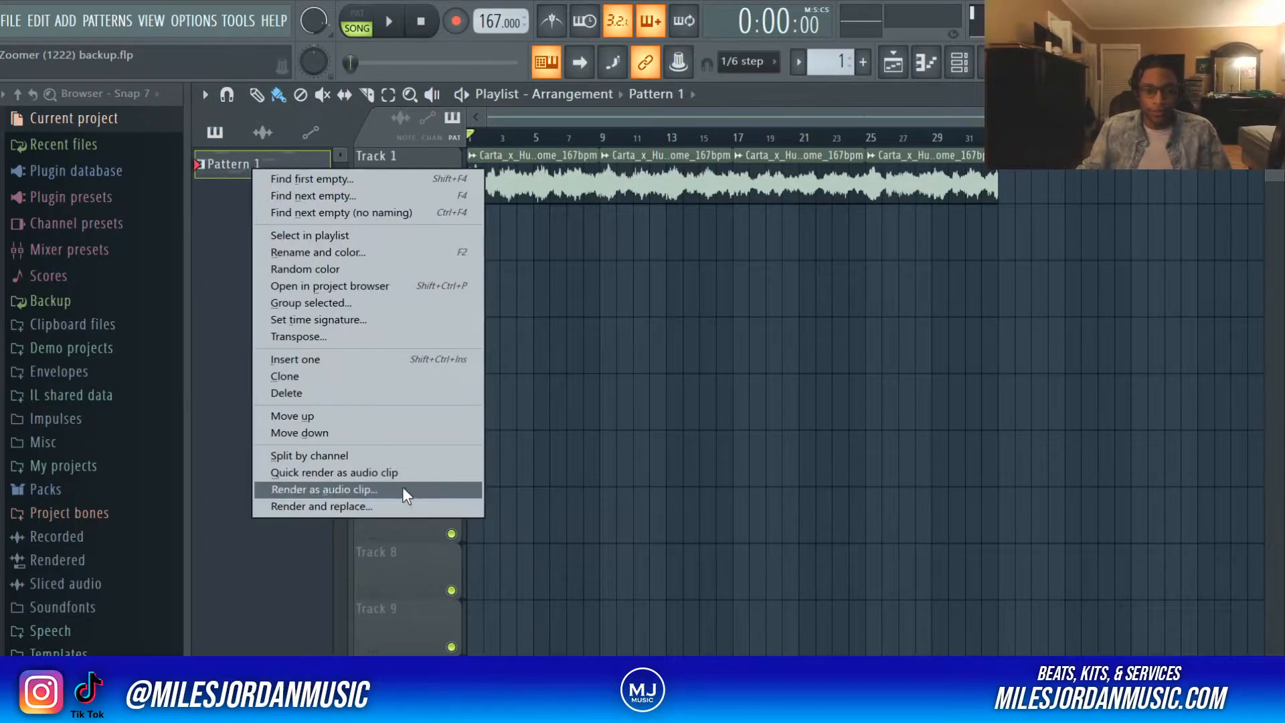
left_click(230, 163)
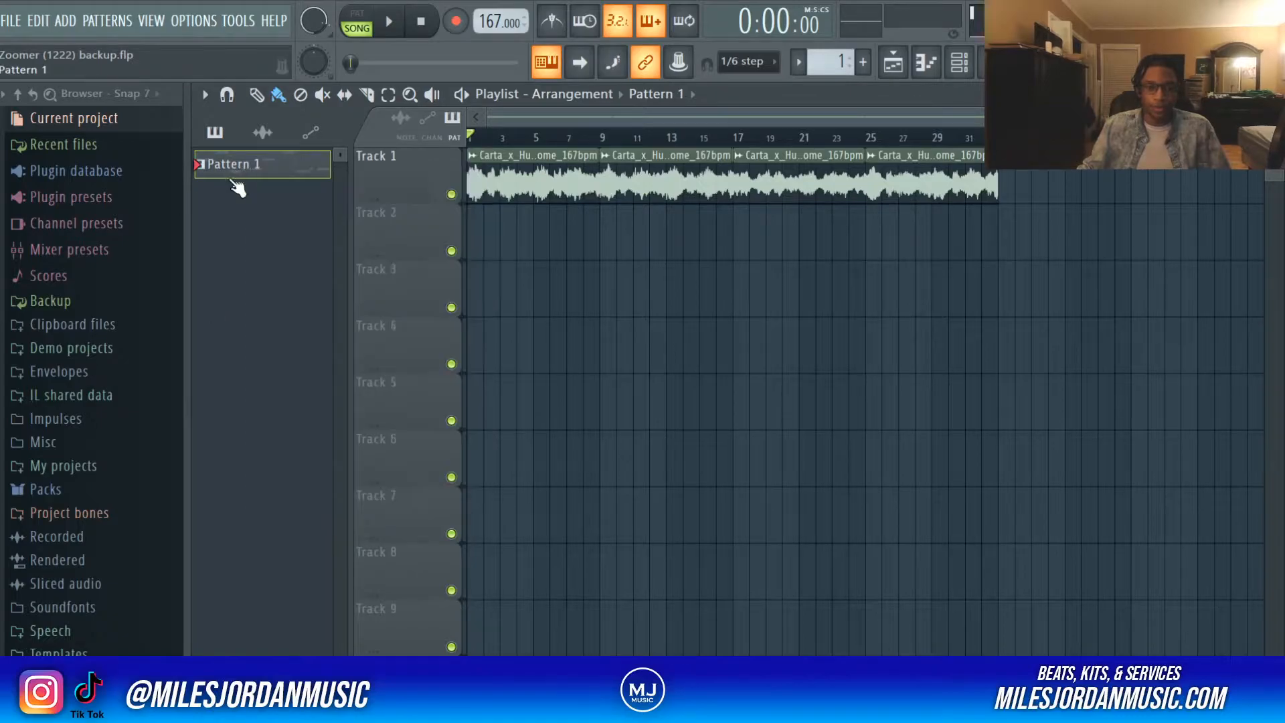
right_click(245, 169)
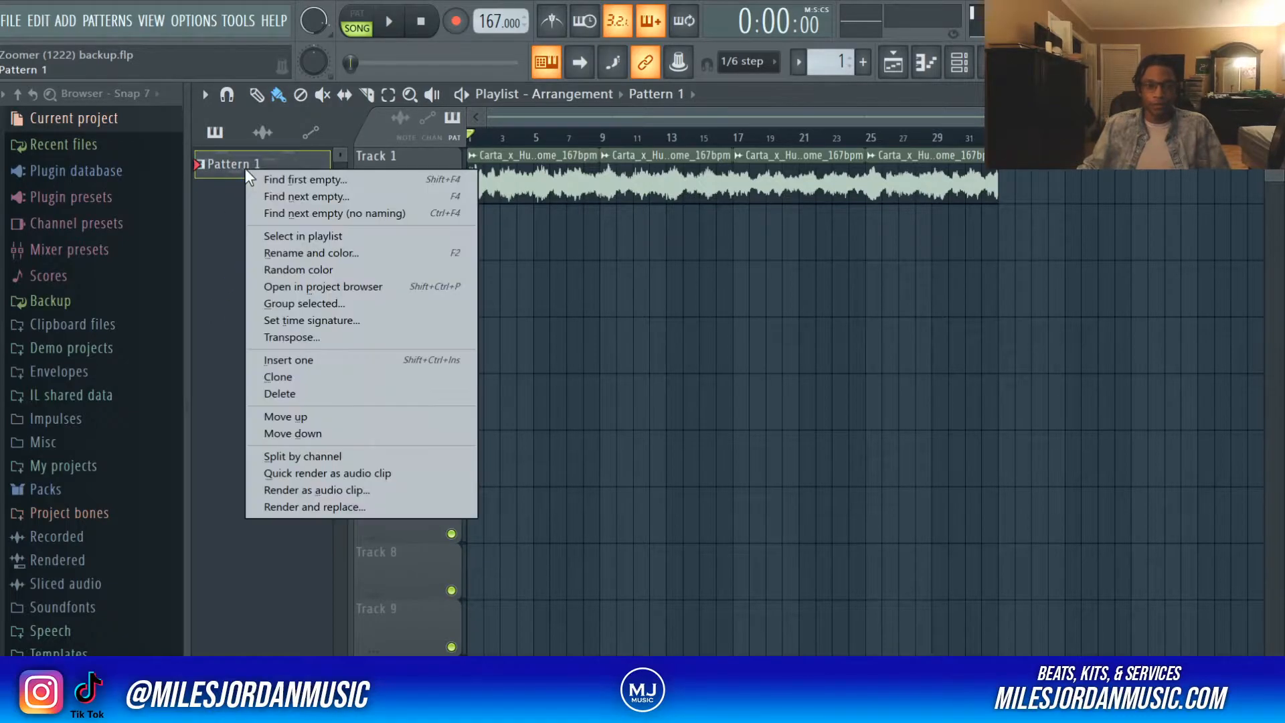
left_click(318, 457)
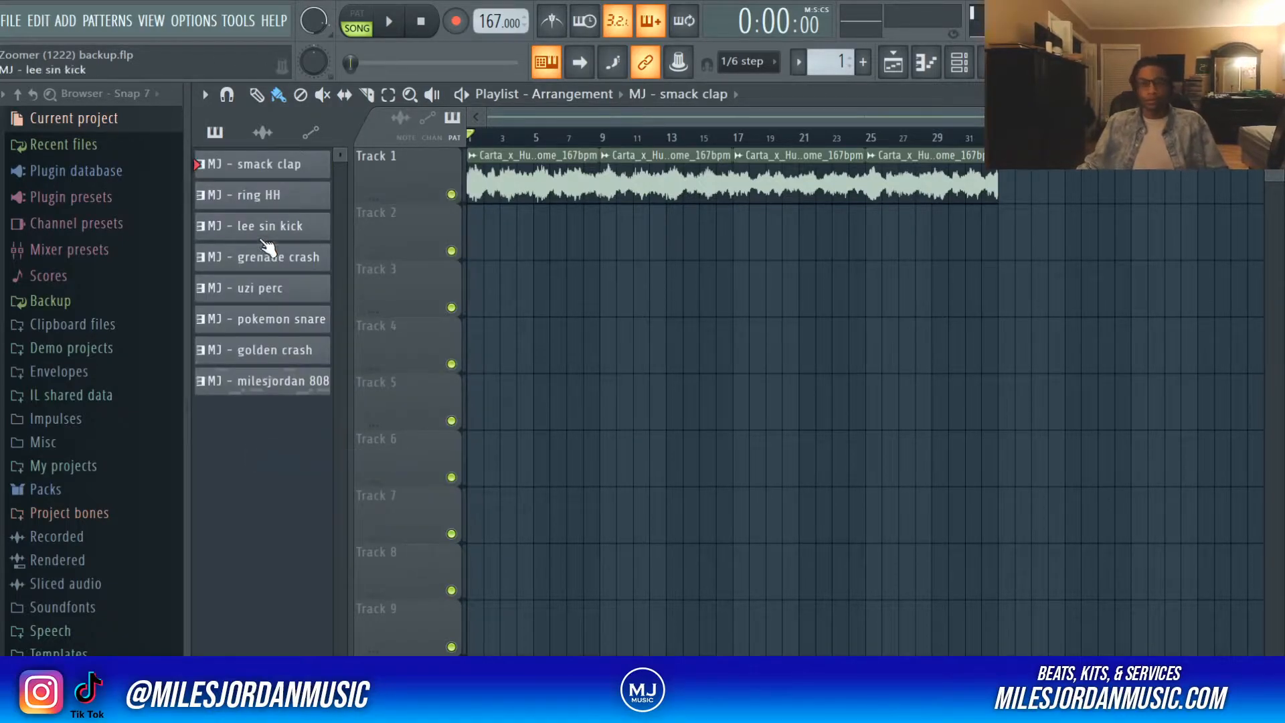
Place all eight split patterns together on Tracks 2 to 9 from bar 1 and duplicate them eight times along the timeline
left_click(264, 164)
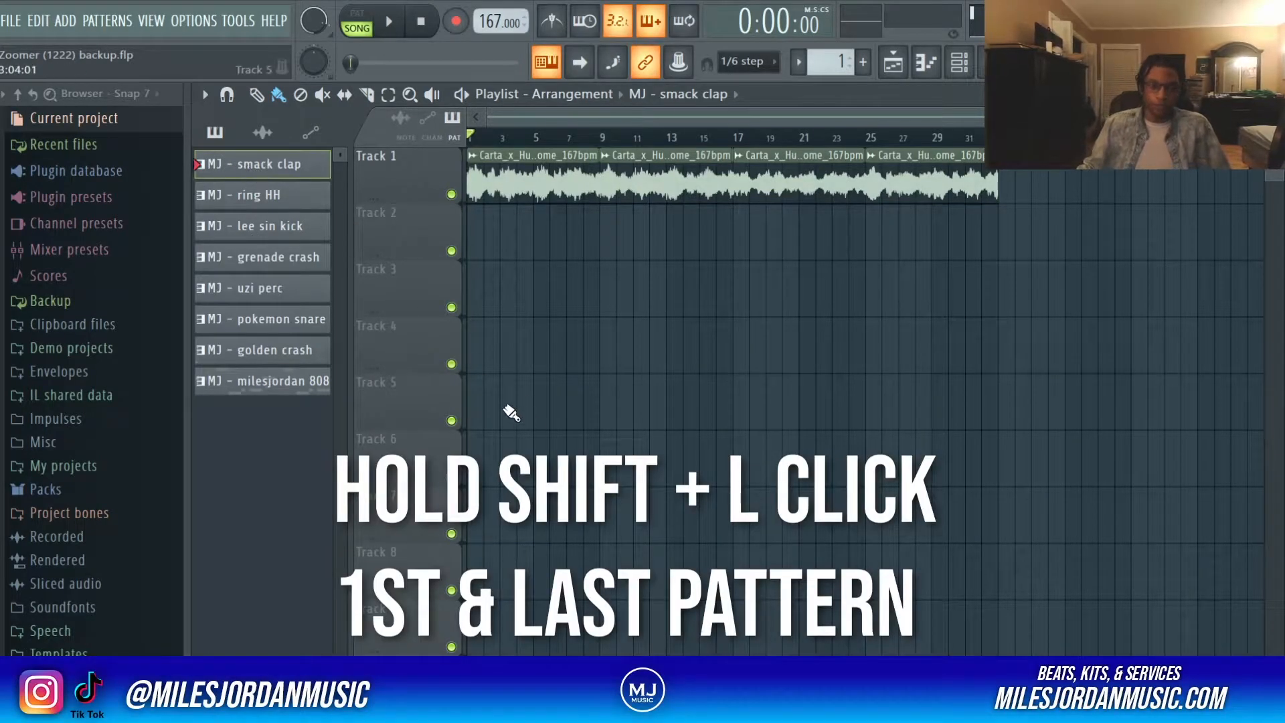
left_click(315, 381, "shift")
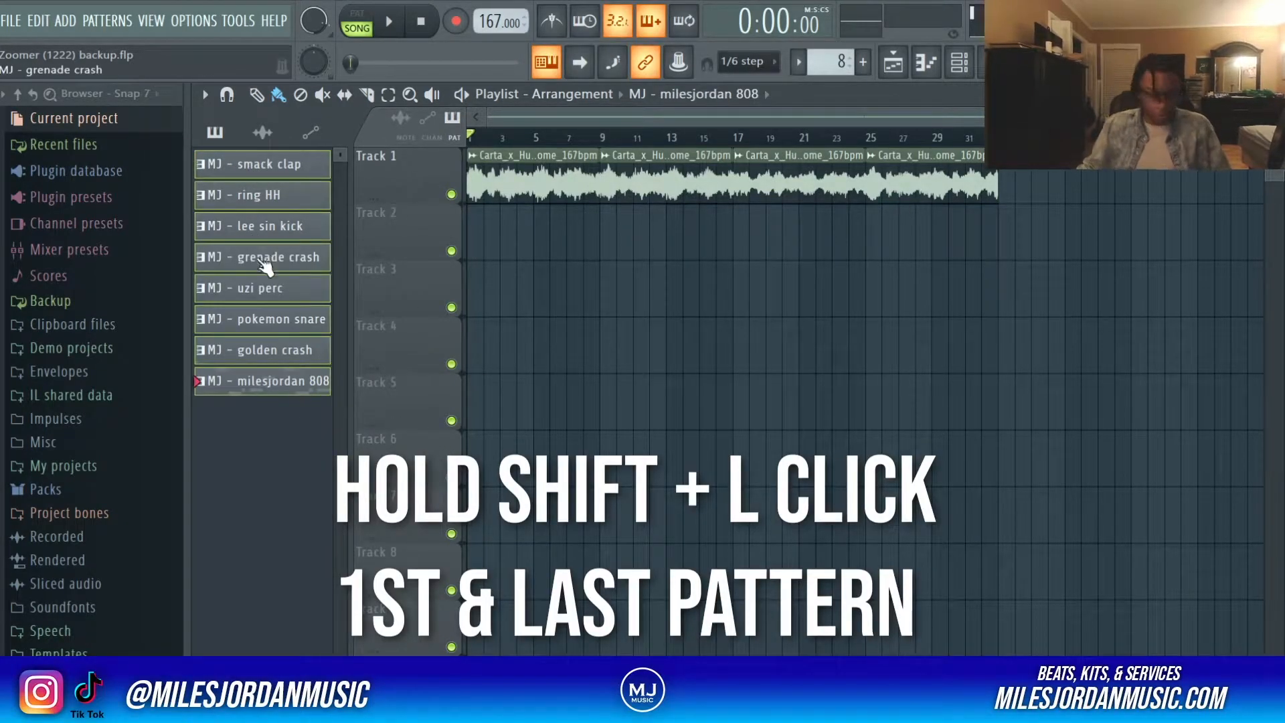
left_click_drag(262, 162, 498, 229)
key("ctrl+b")
key("ctrl+b")
key("ctrl+b")
key("ctrl+b")
key("ctrl+b")
key("ctrl+b")
key("ctrl+b")
key("ctrl+b")
scroll(788, 150, "down", 2)
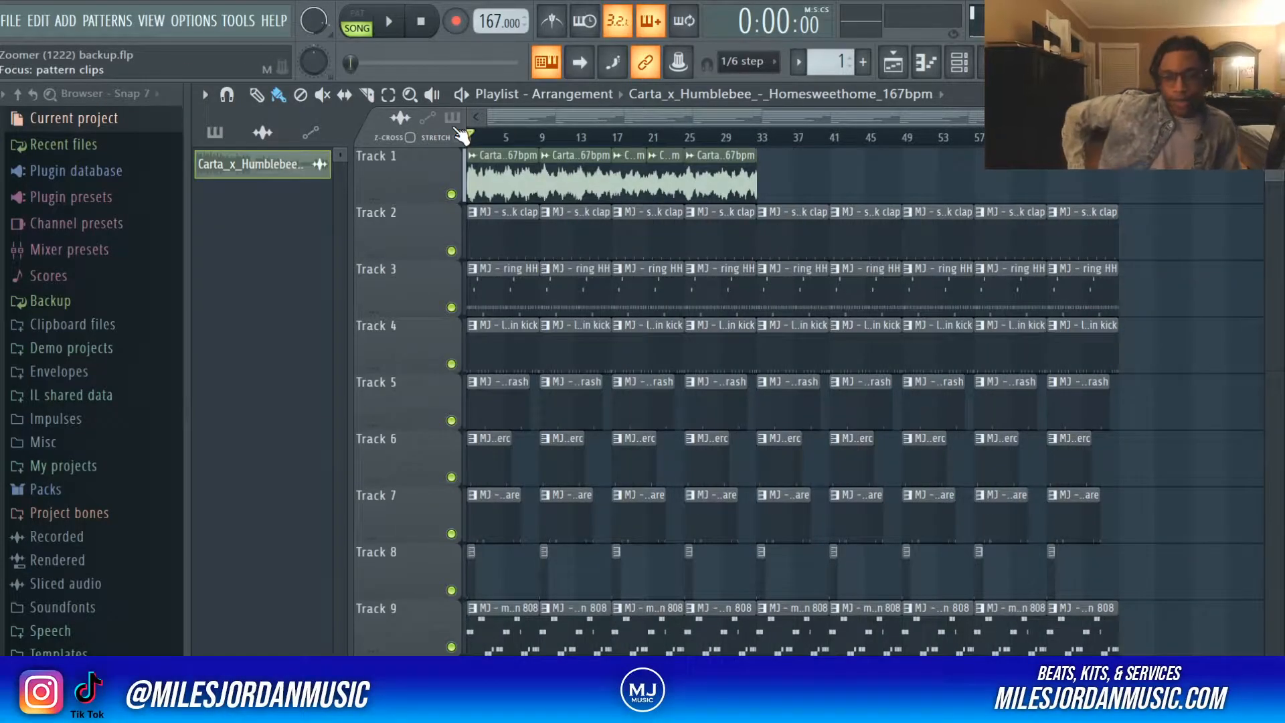
Delete the first eight-bar set of drum and 808 clips on Tracks 2 to 9 so the drums start at bar 9
left_click_drag(486, 253, 471, 626)
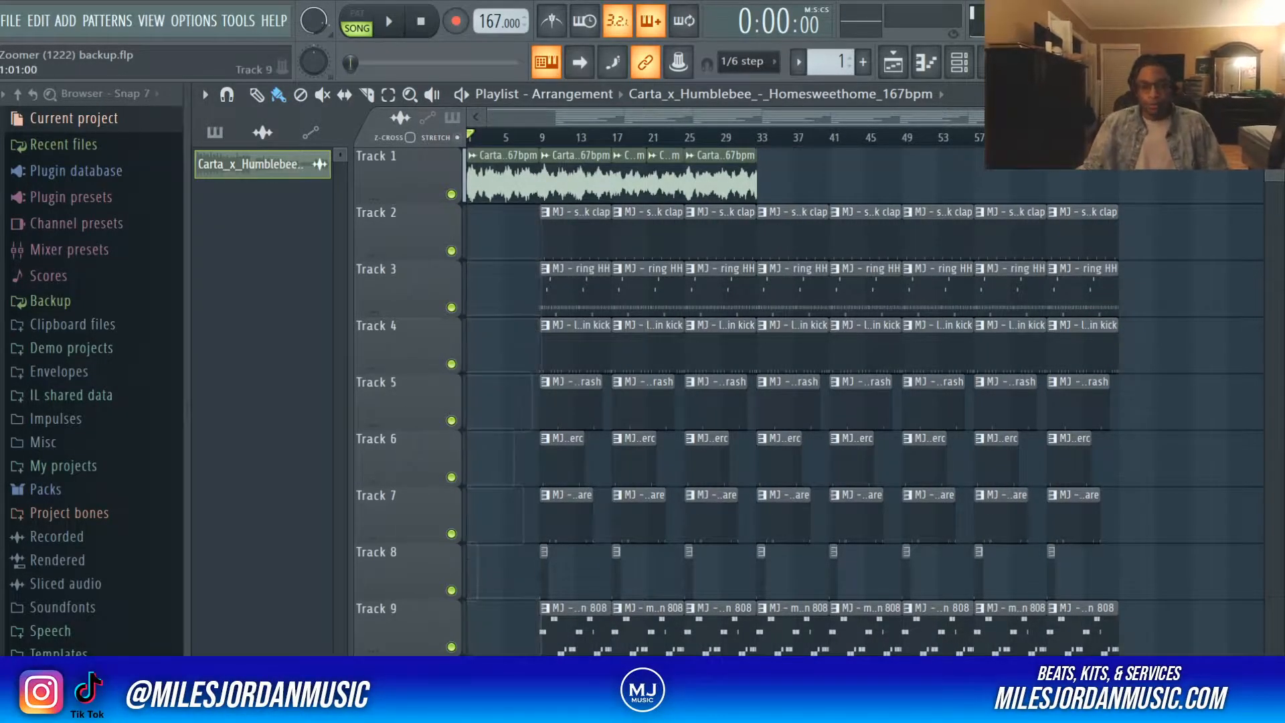
key("space")
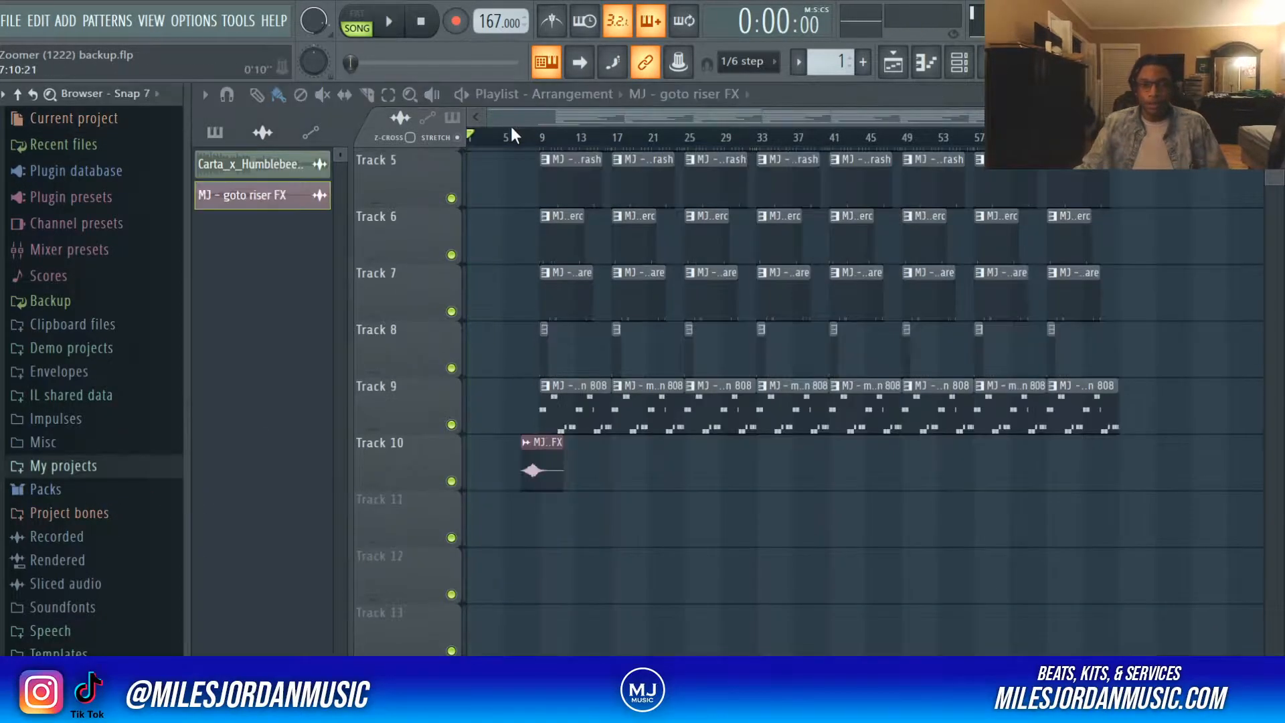
Slice the goto riser FX clip on Track 10 at bar 9 and delete the part after it
scroll(727, 434, "up", 4)
left_click_drag(726, 434, 781, 471)
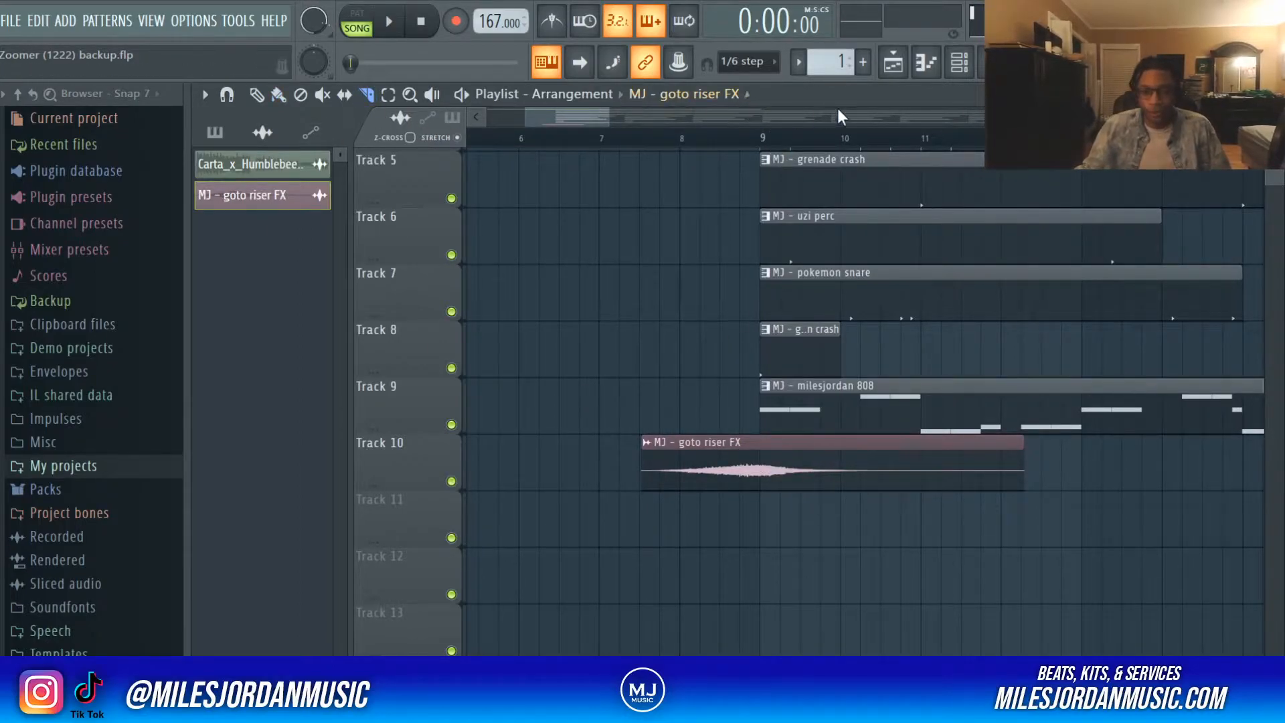
scroll(760, 134, "up", 4)
left_click(789, 471)
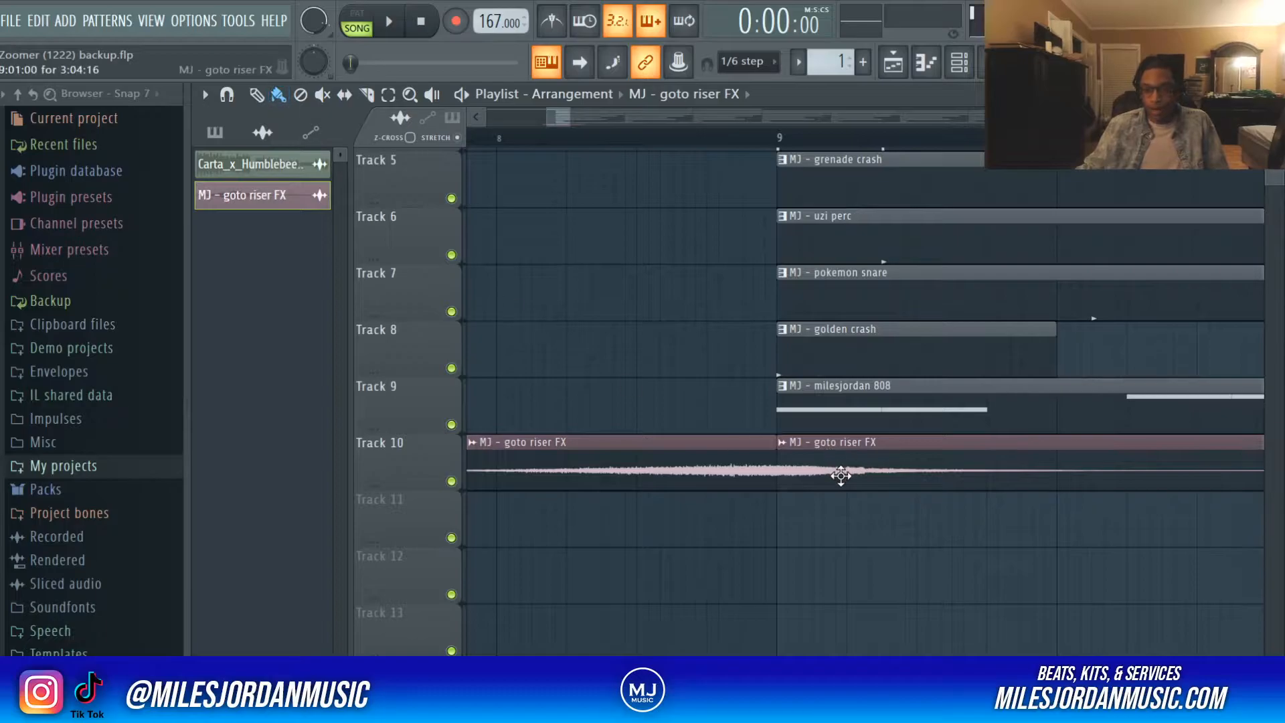
scroll(764, 213, "down", 4)
scroll(797, 140, "down", 2)
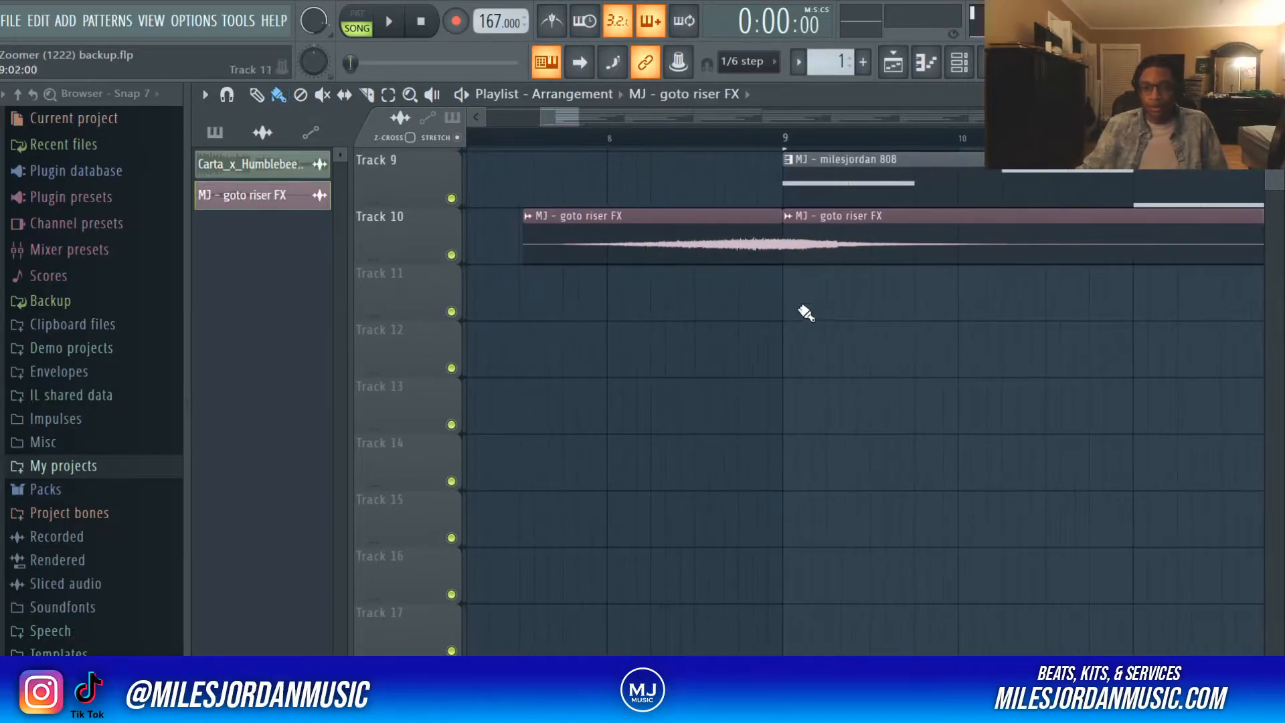
right_click(795, 249)
Play the riser from bar 8 to check its build-up before the drop
scroll(762, 350, "up", 2)
left_click(605, 137)
key("space")
key("space")
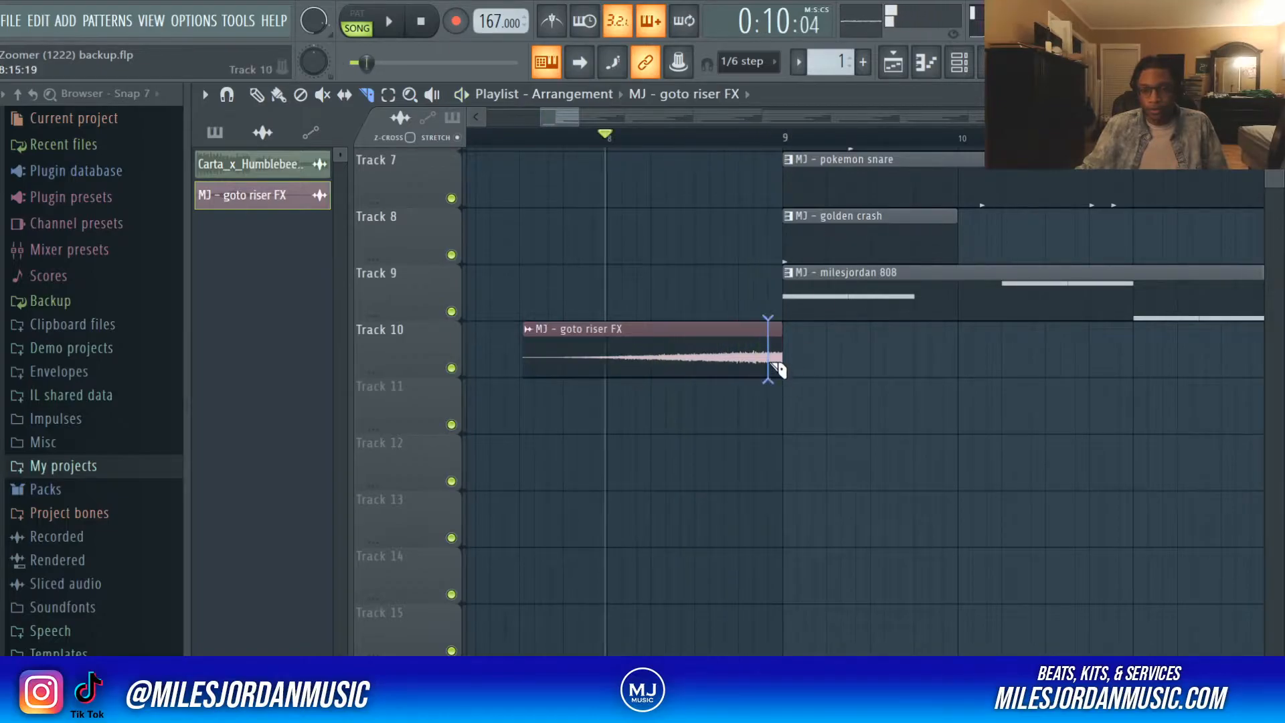
Trim the tail off the riser clip on Track 10 and move the clip so that it ends at bar 9
left_click(278, 95)
right_click(778, 353)
left_click_drag(740, 354, 754, 355)
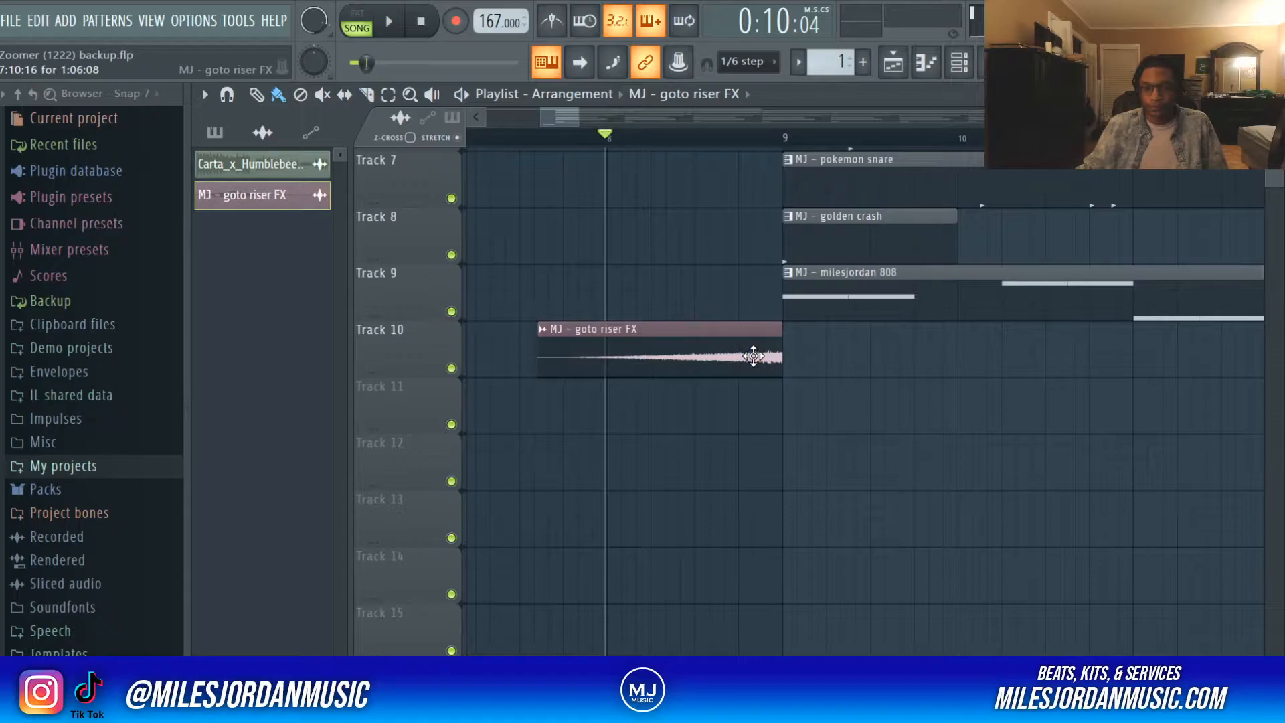
Assign the goto riser FX sample to mixer track 10 in its channel settings and close them
double_click(754, 356)
left_click(850, 316)
left_click(1257, 196)
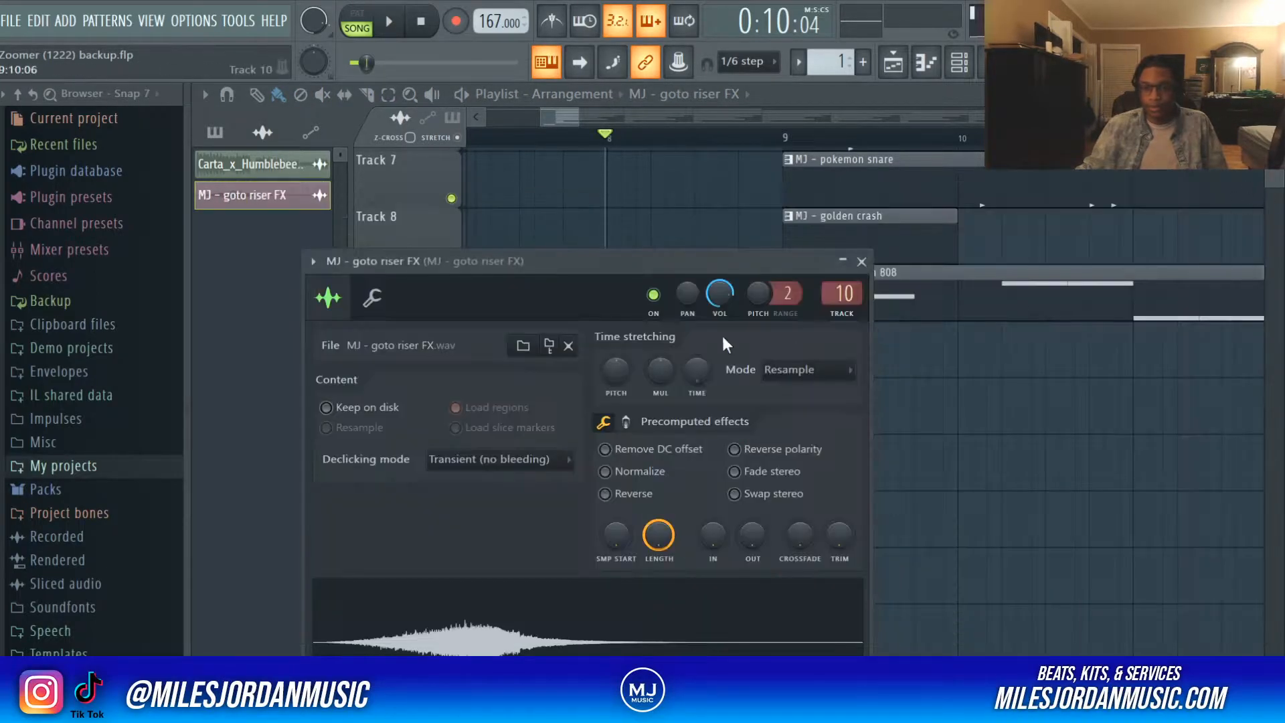
left_click(861, 261)
Play the transition from bar 8 to hear the riser lead into the drums at bar 9
key("space")
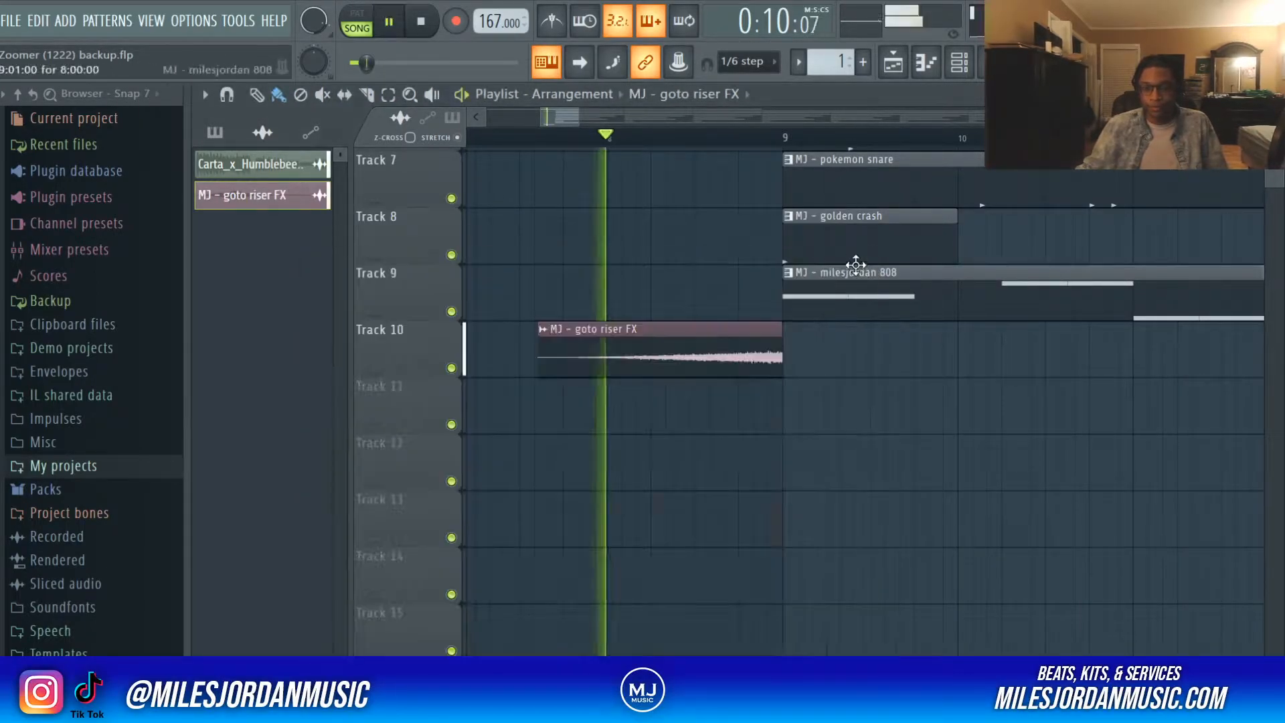
scroll(724, 163, "down", 3)
scroll(725, 163, "up", 5)
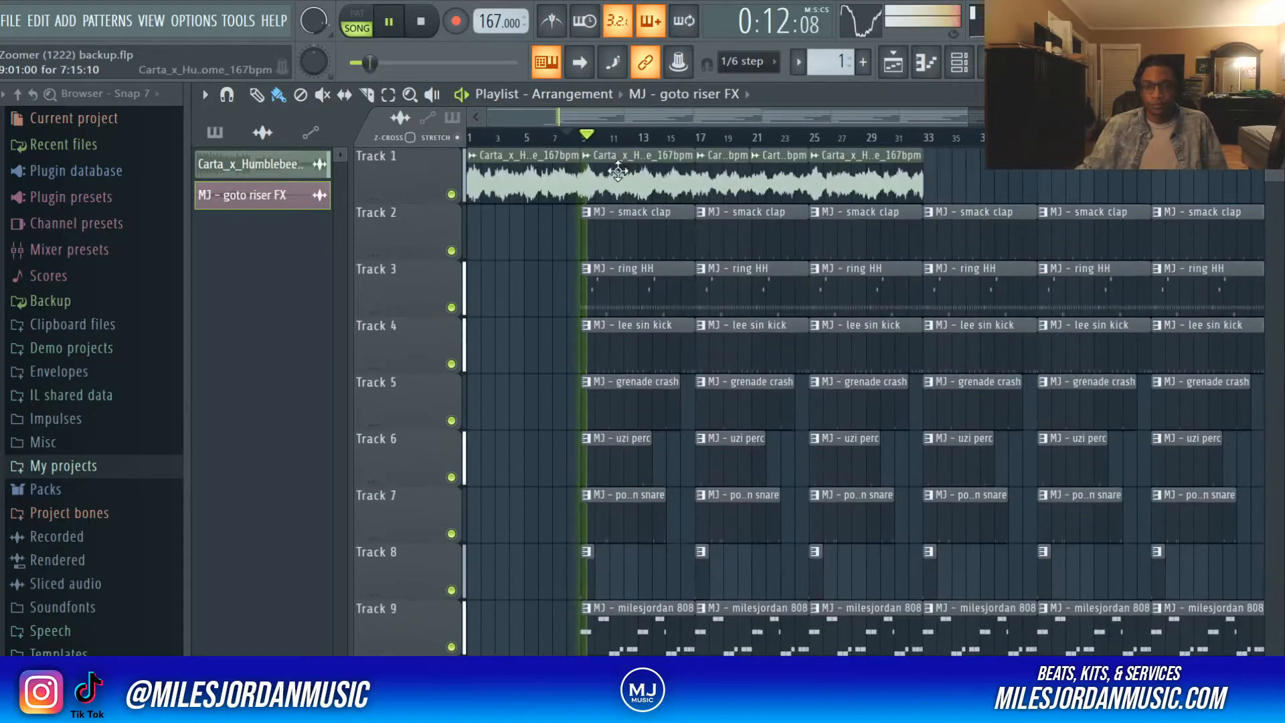
key("space")
Select all clips from bar 17 onward and move them further along the timeline, leaving an empty gap from bar 17
left_click_drag(710, 166, 1282, 683)
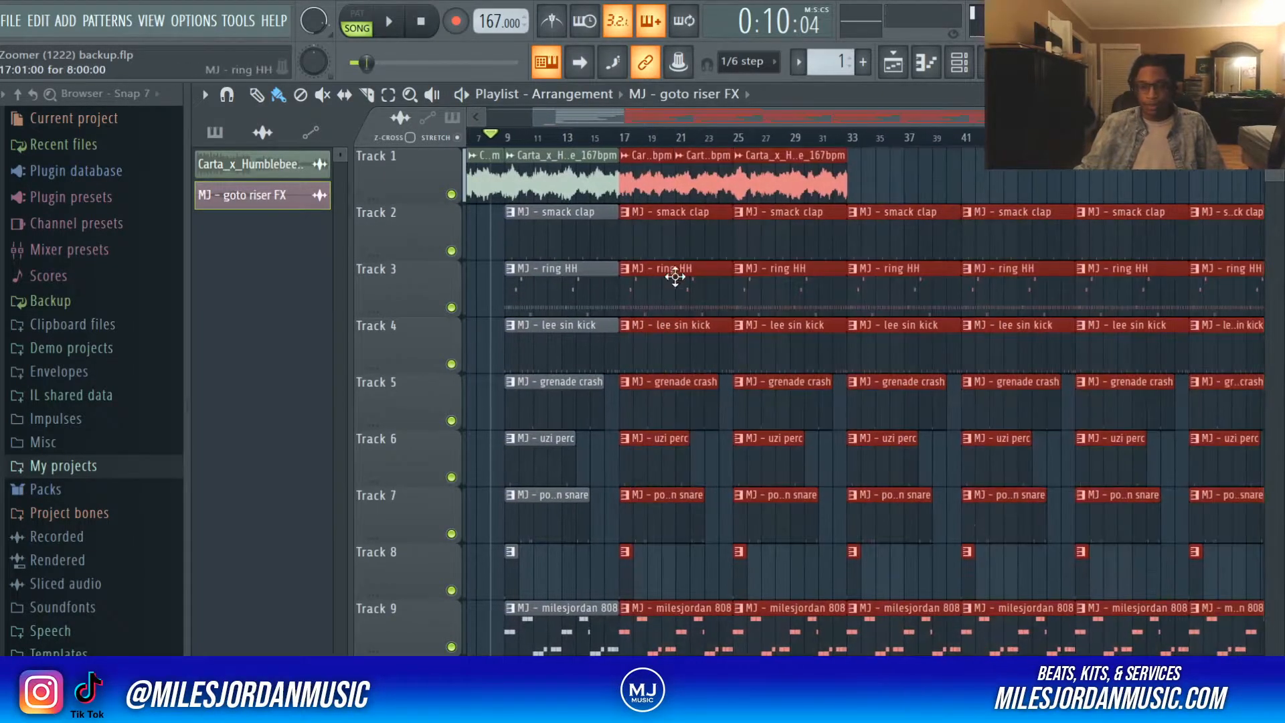
scroll(674, 293, "up", 4)
key("Delete")
scroll(650, 144, "up", 3)
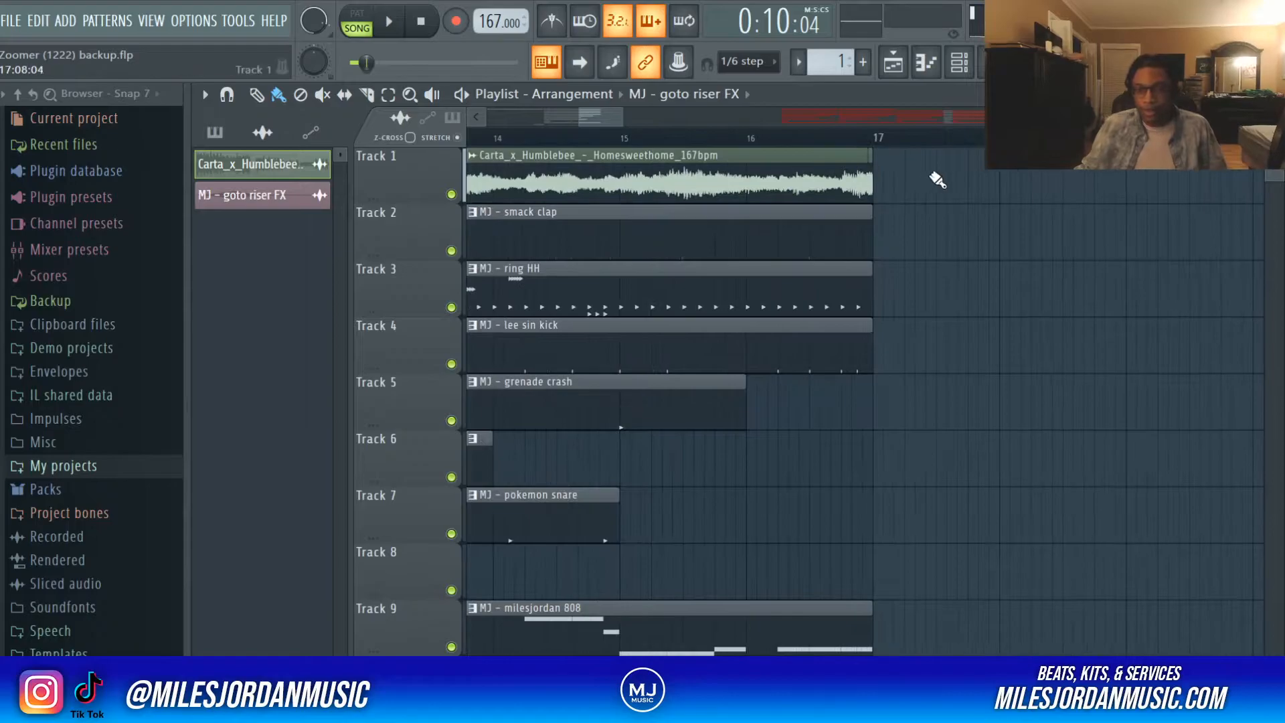
scroll(859, 141, "down", 6)
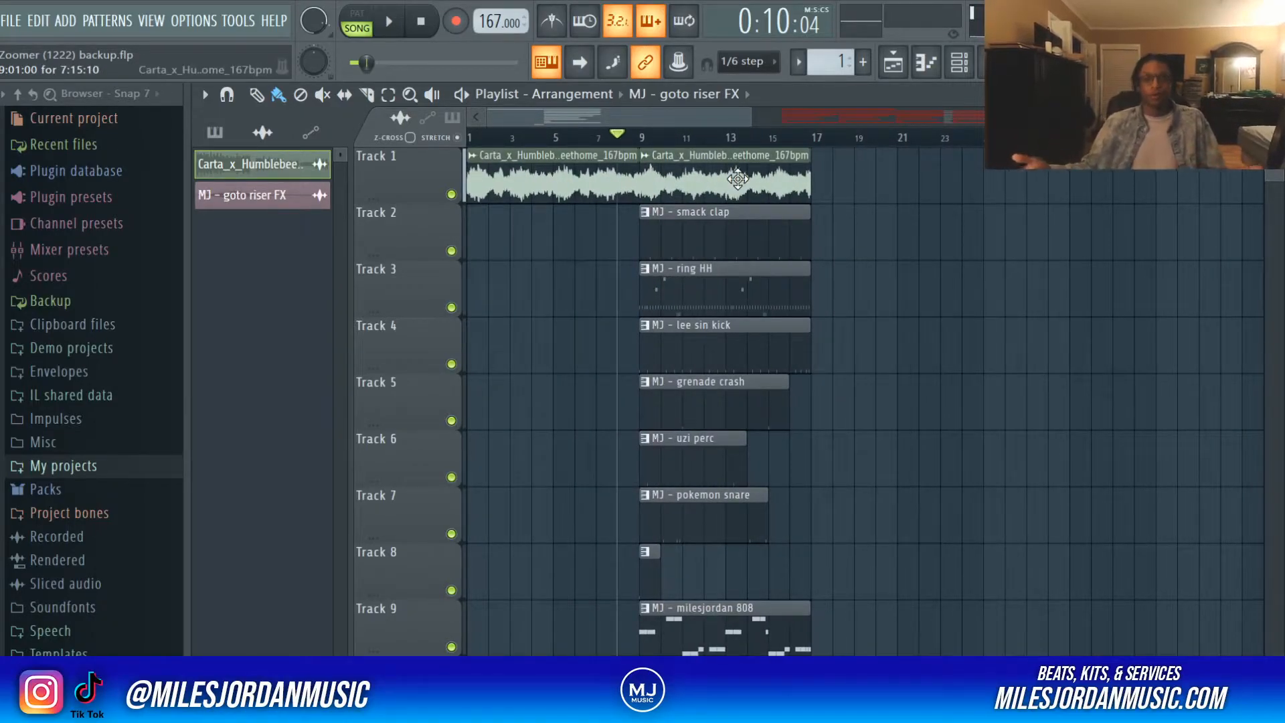
Duplicate all melody, drum and 808 clips of bars 9 to 17 into the section starting at bar 17
left_click_drag(657, 163, 803, 650)
key("ctrl+b")
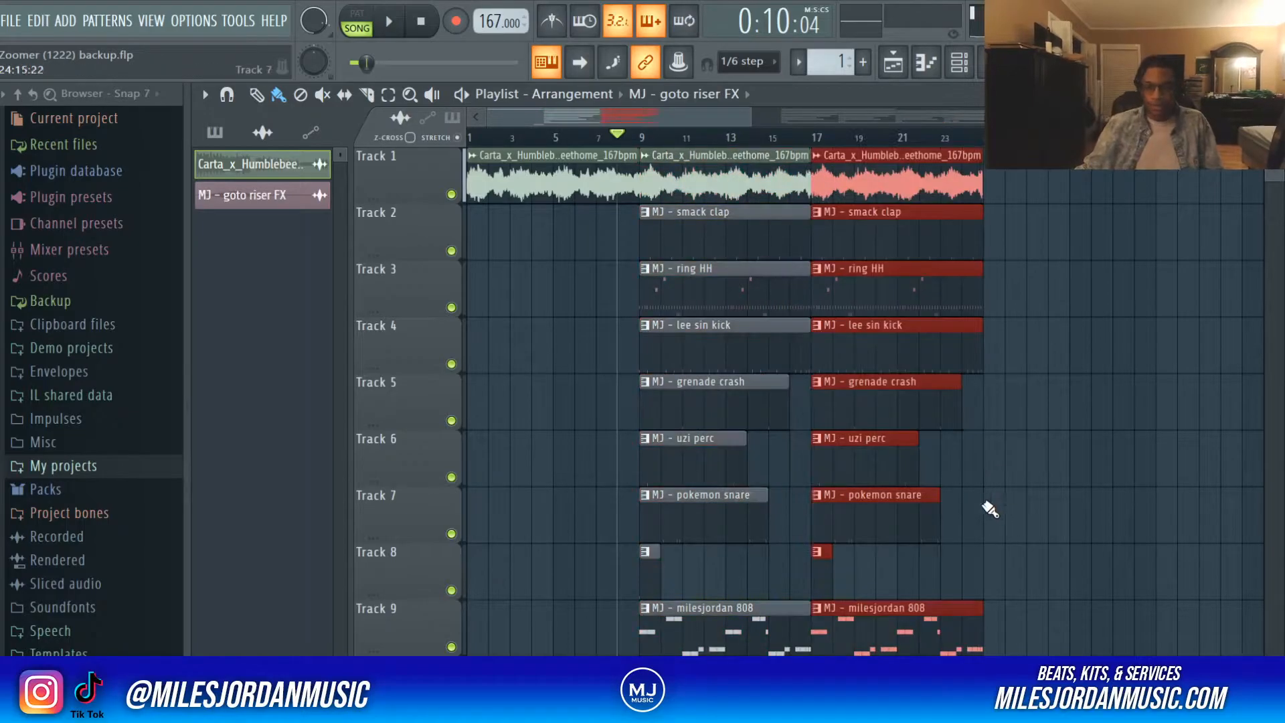
left_click(987, 504)
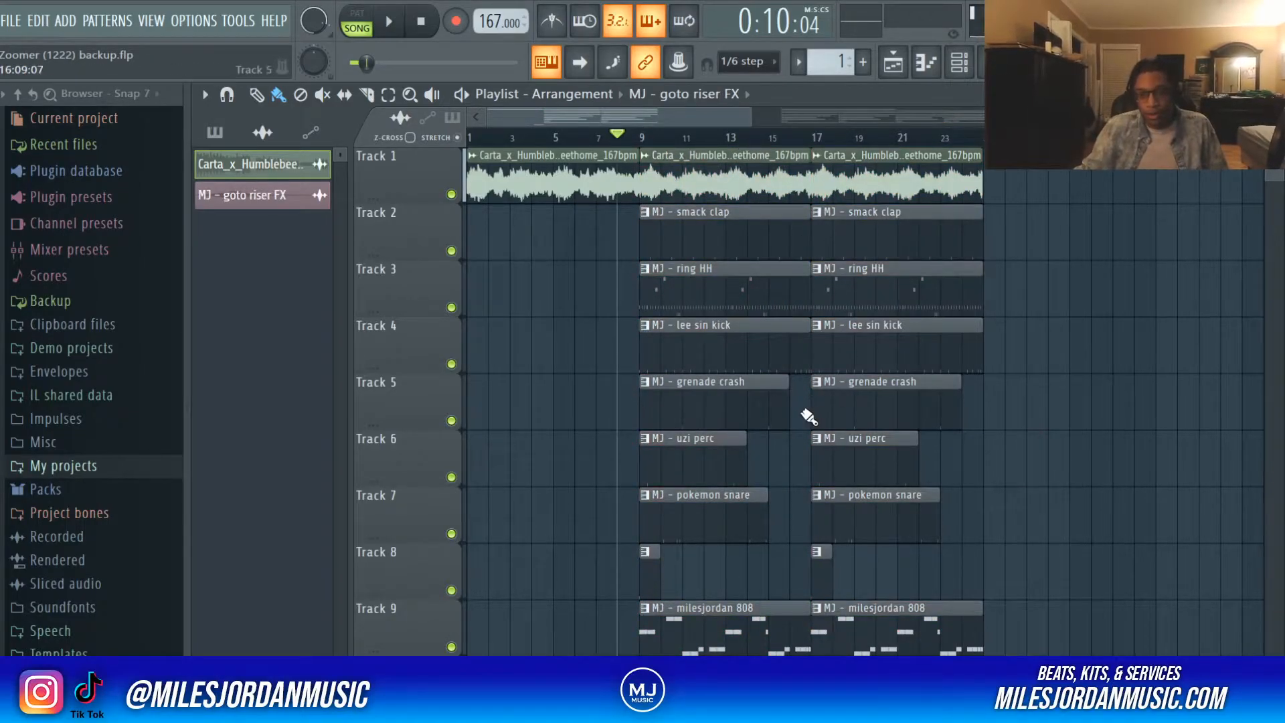
Delete the lee sin kick and pokemon snare clips from the section starting at bar 9 and stop playback
right_click(731, 348)
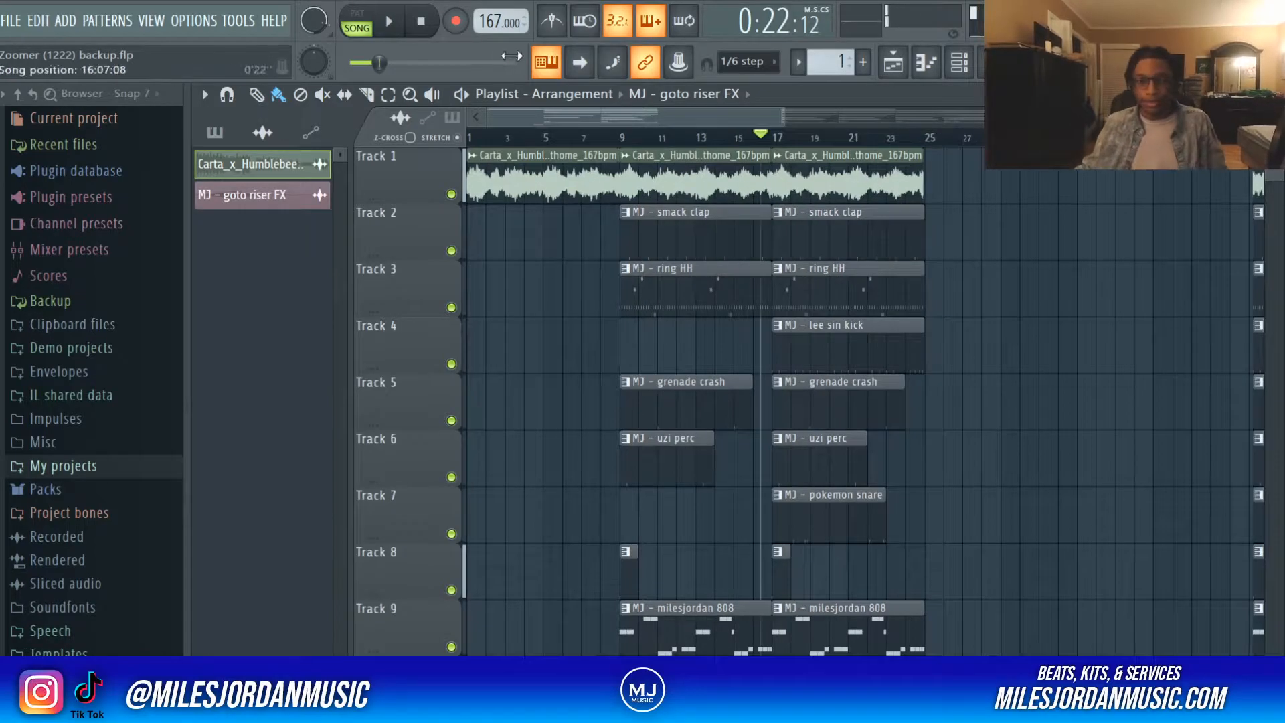
left_click(422, 24)
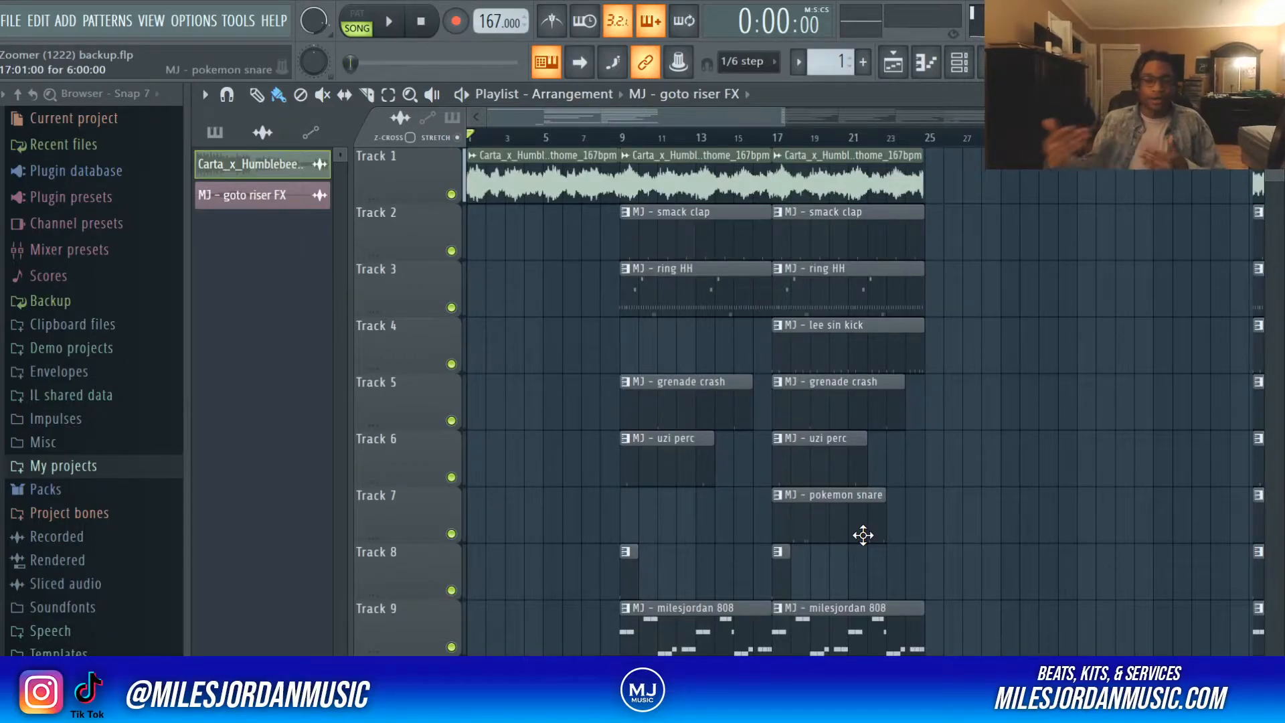
Select all the clips beyond the gap and move them back to start exactly at bar 25
scroll(798, 151, "down", 7)
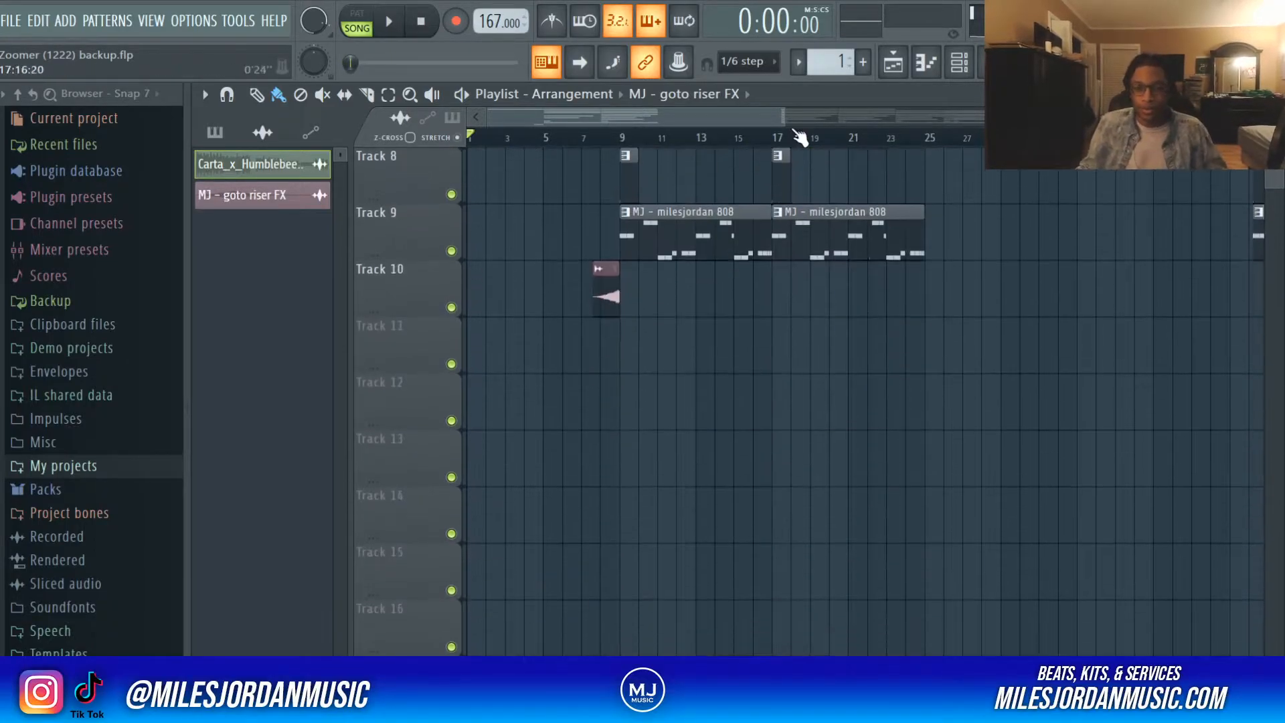
scroll(801, 139, "down", 4)
scroll(713, 306, "up", 7)
left_click_drag(748, 163, 1014, 418)
left_click_drag(793, 178, 658, 180)
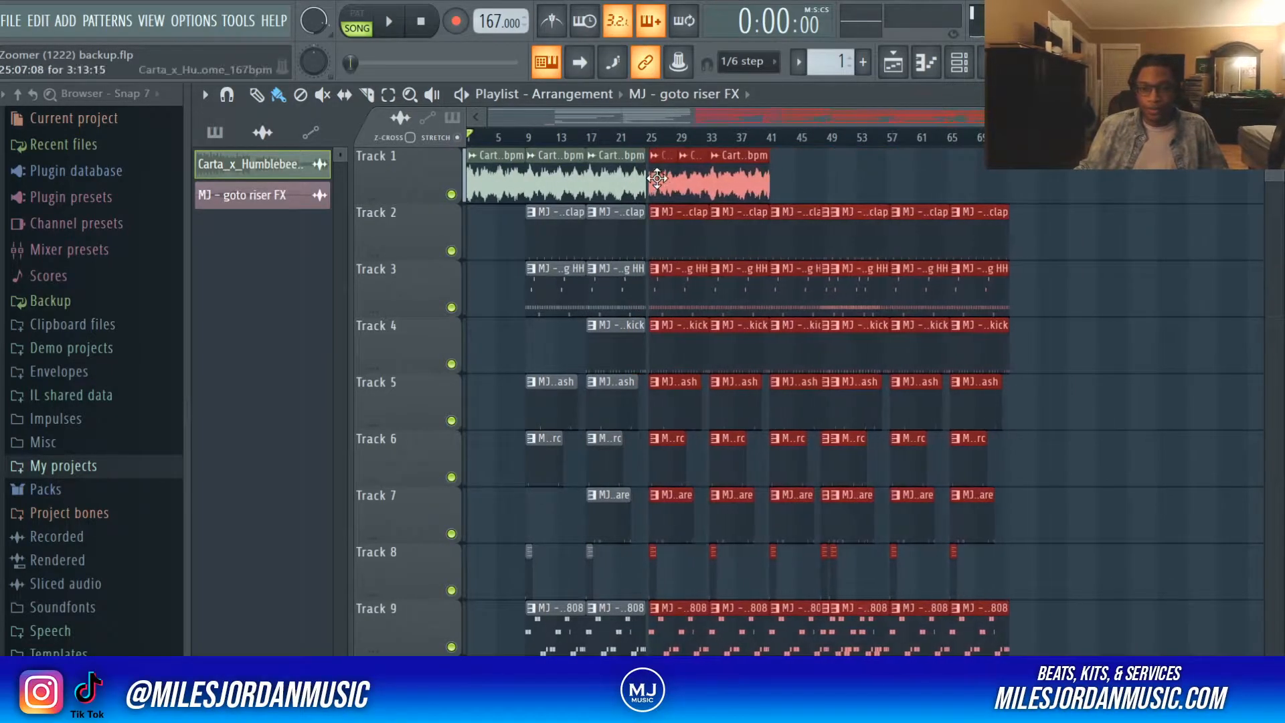
scroll(655, 148, "up", 5)
left_click_drag(922, 173, 916, 173)
scroll(767, 144, "up", 3)
left_click_drag(774, 187, 757, 183)
scroll(717, 144, "up", 5)
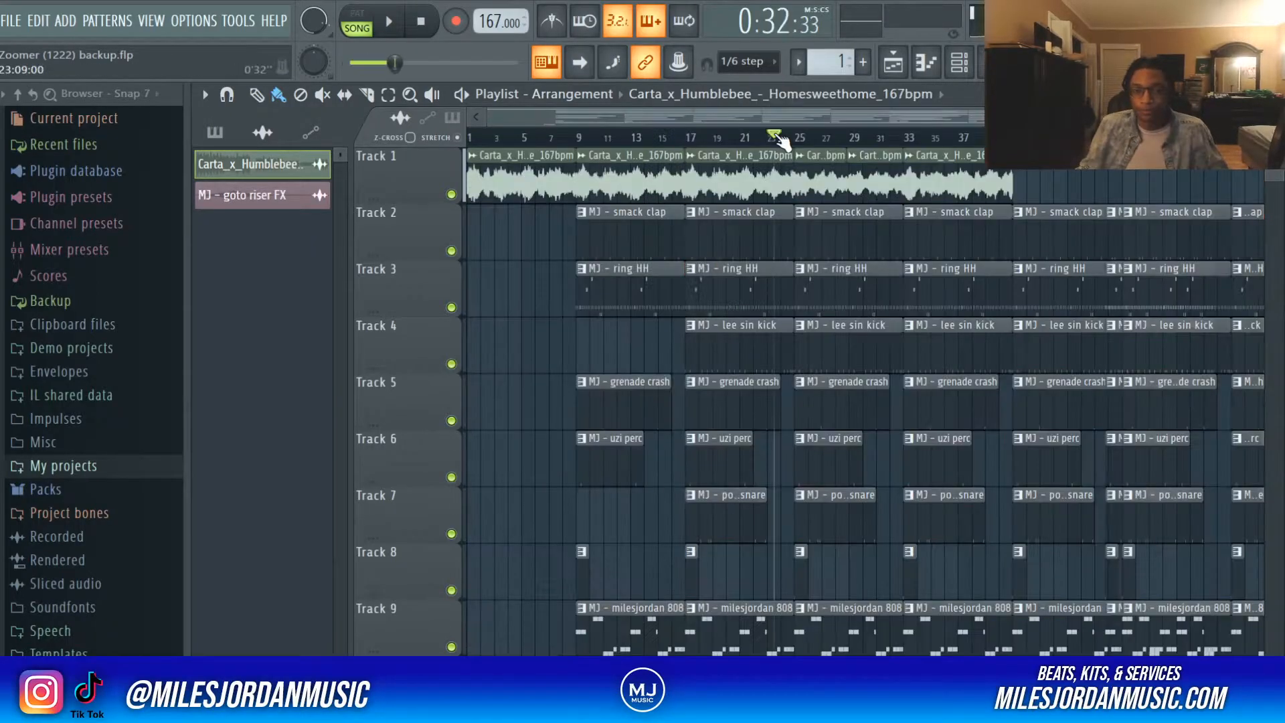
Delete the ring HH, grenade crash, pokemon snare and lee sin kick clips in the section starting at bar 25 during playback from bar 23
key("space")
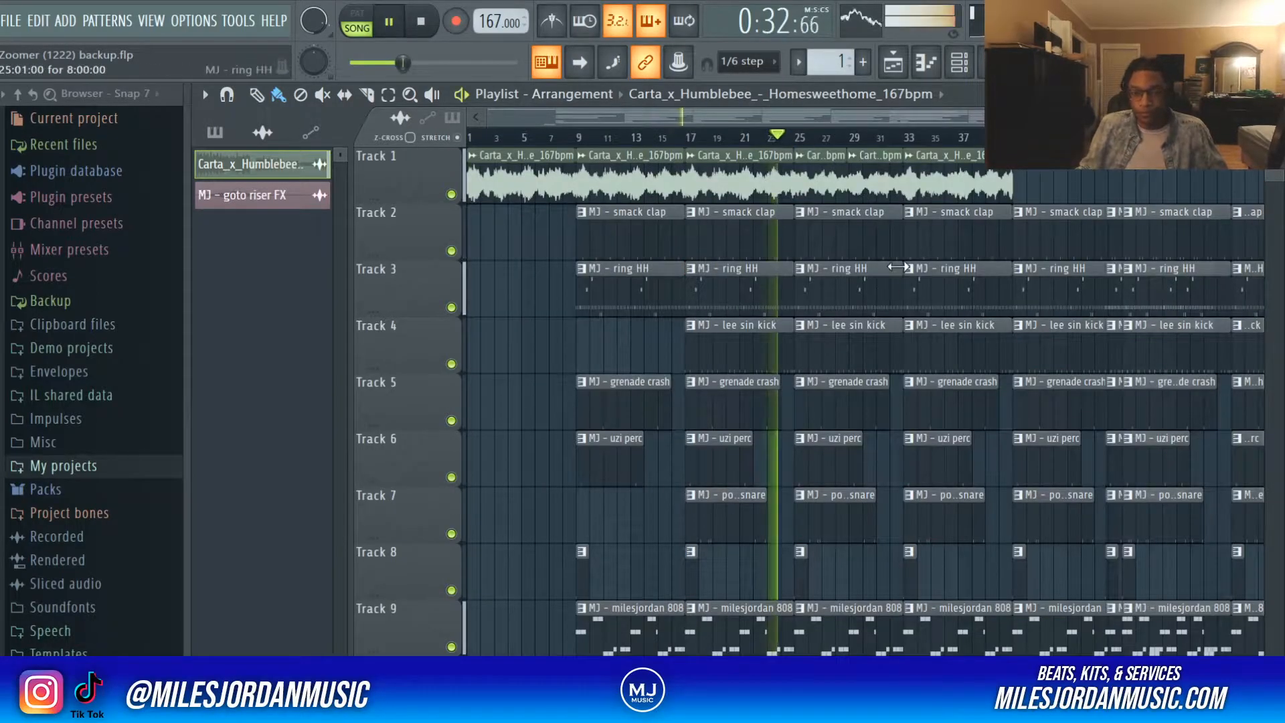
right_click(860, 303)
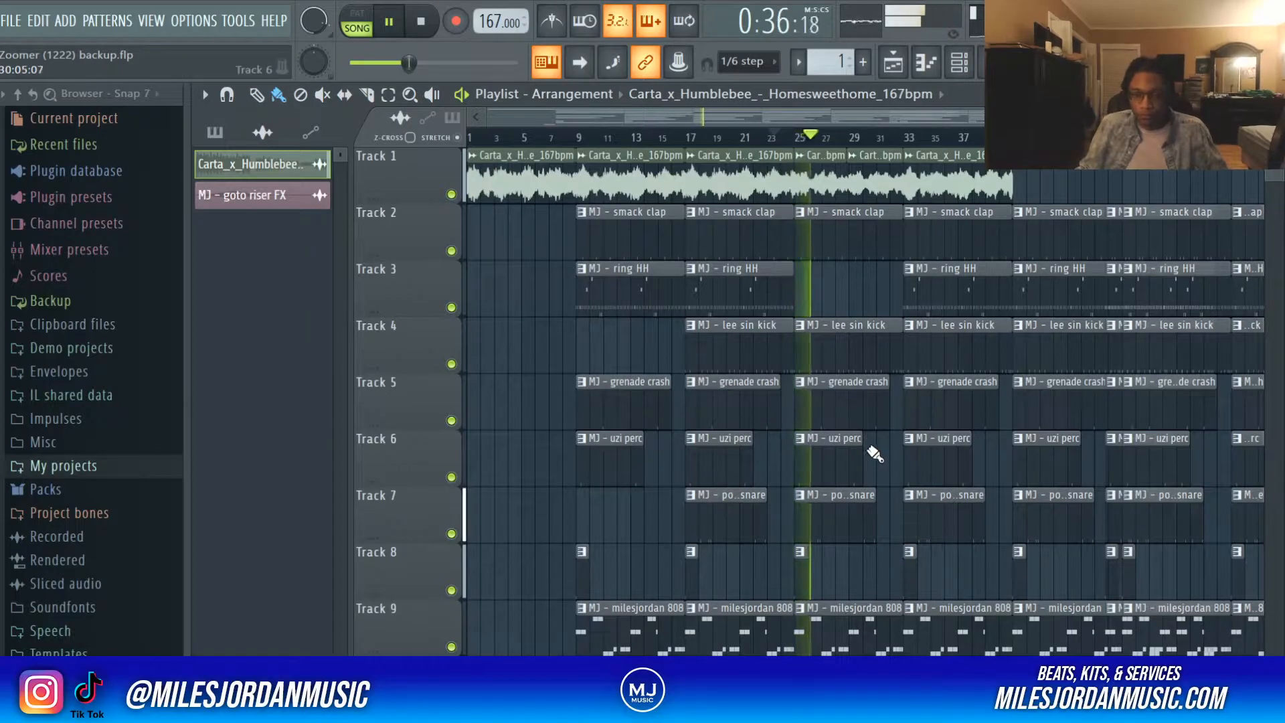
right_click(864, 408)
right_click(862, 513)
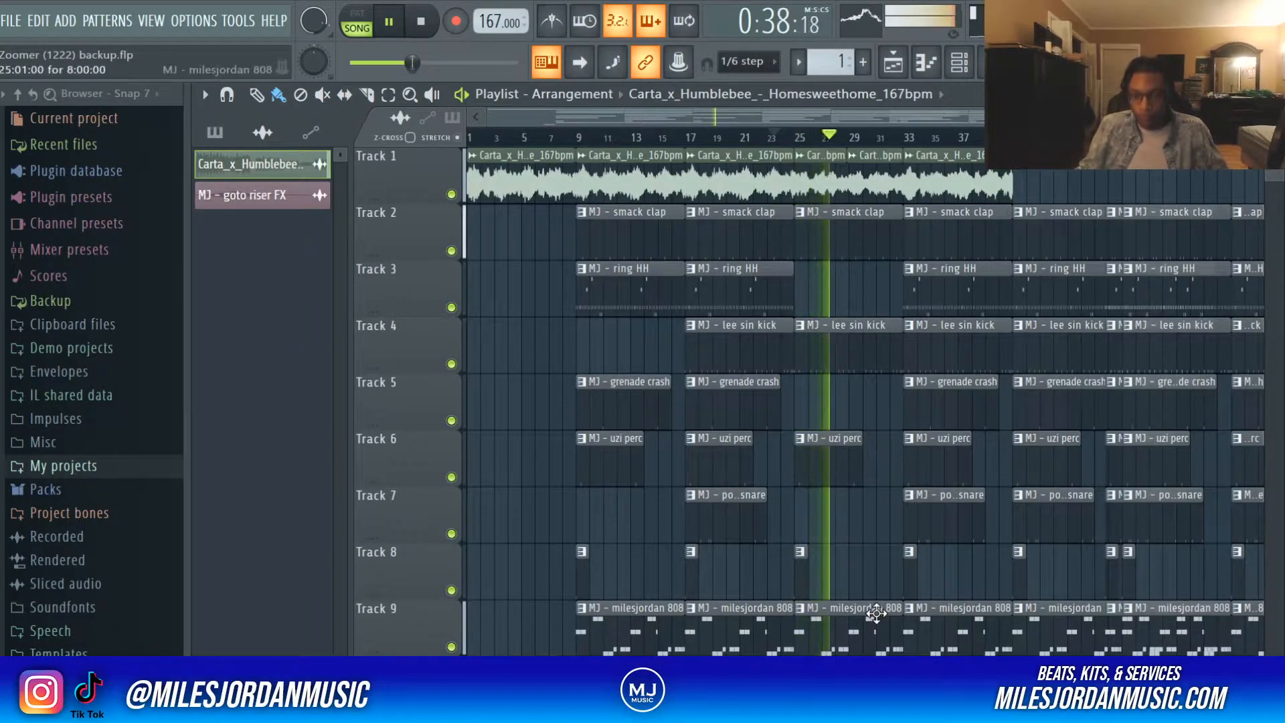
right_click(831, 355)
key("ctrl+z")
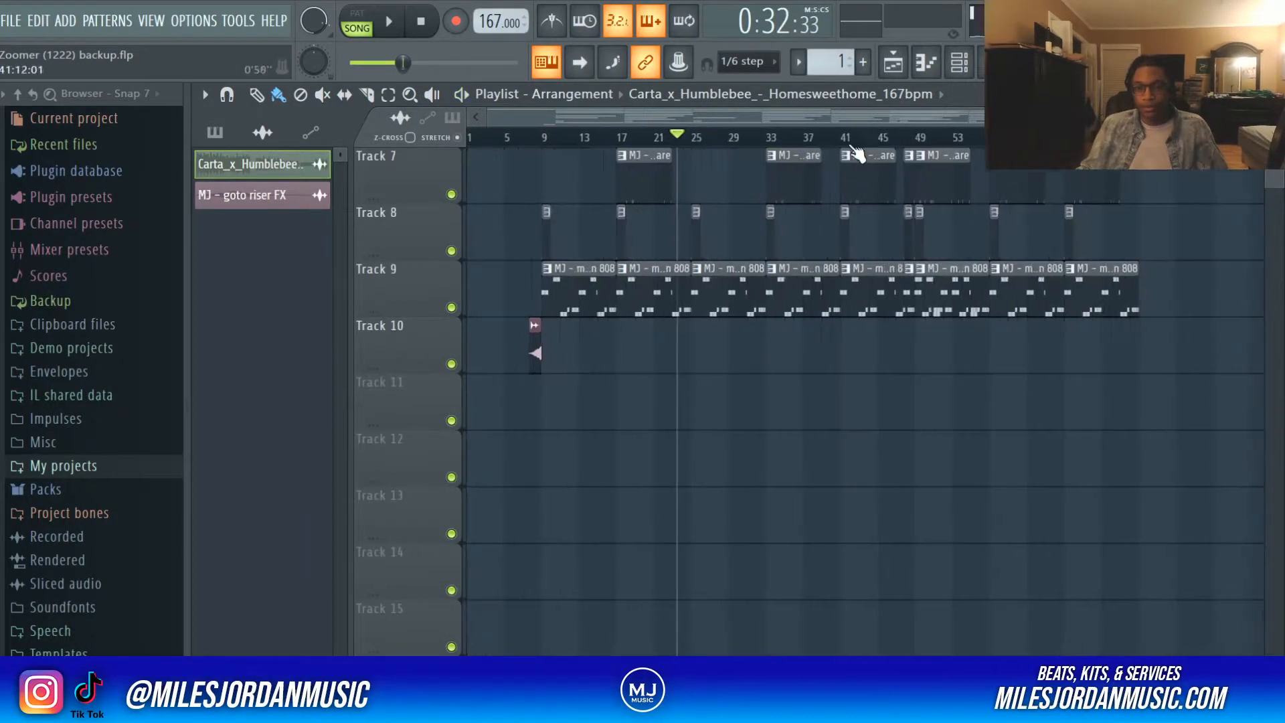
scroll(855, 155, "up", 5)
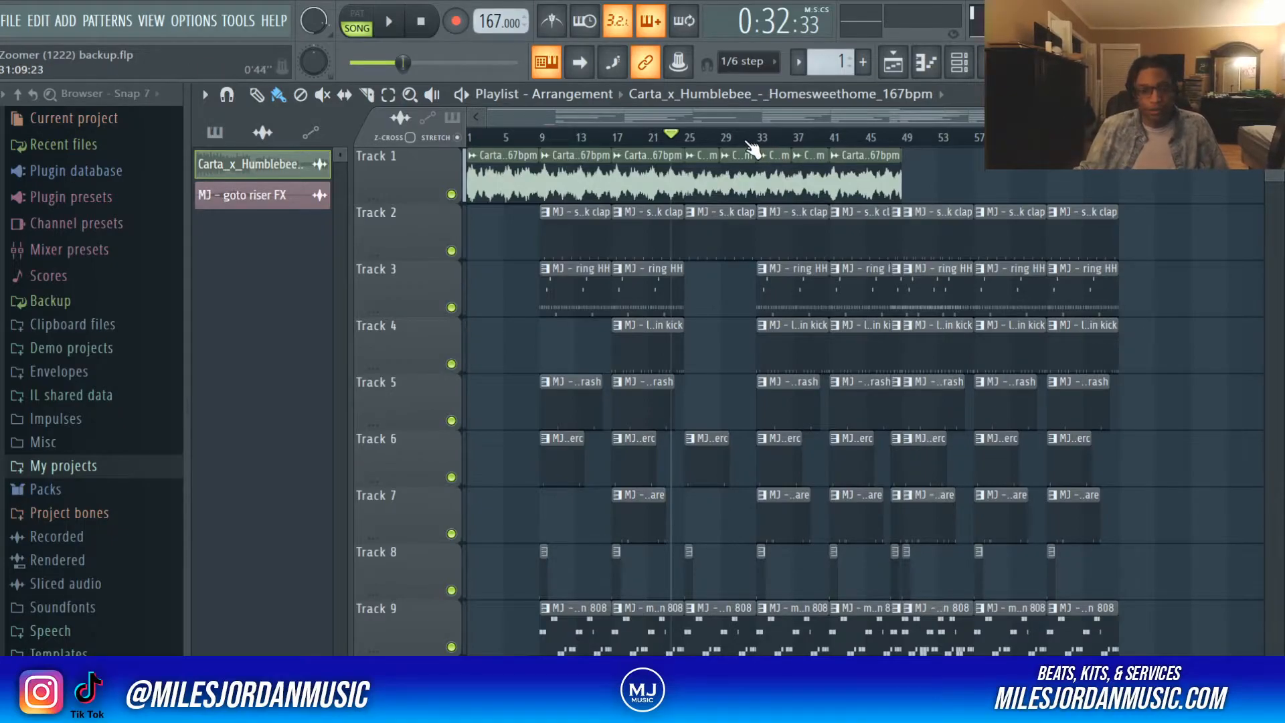
scroll(753, 149, "up", 3)
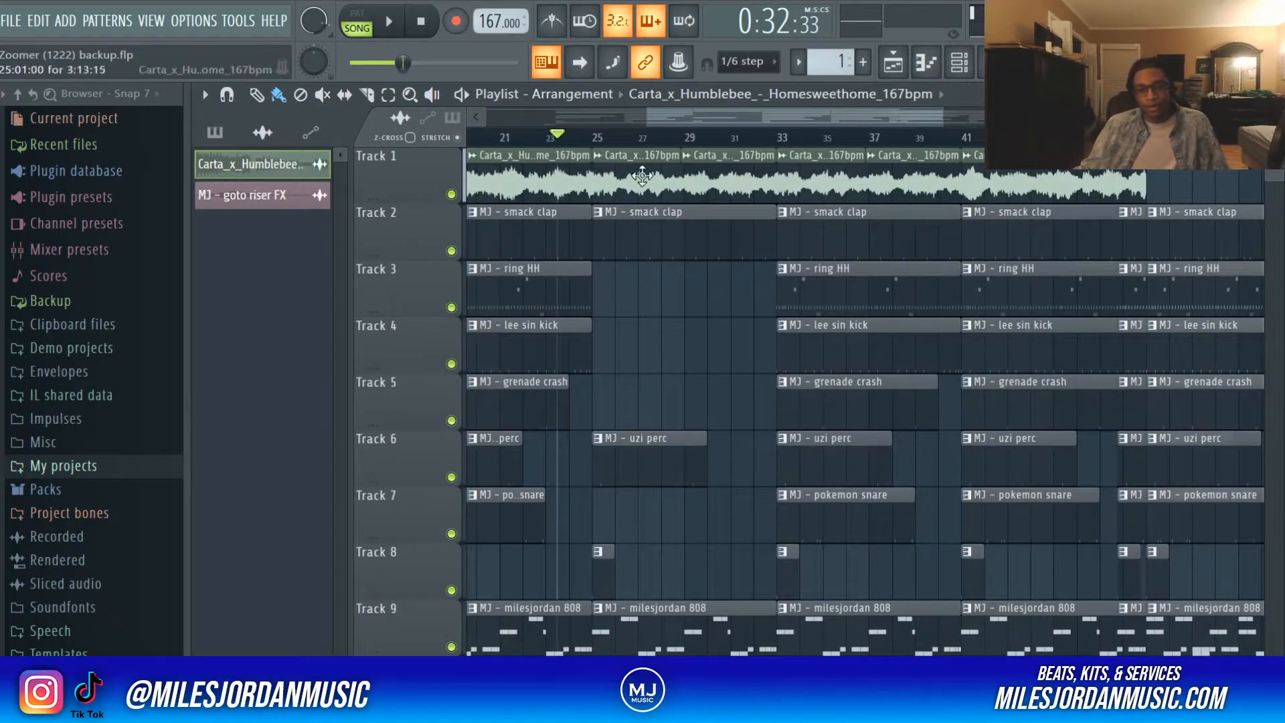
Play the arrangement through bar 33 and delete the grenade crash clip in the section starting there
scroll(703, 157, "down", 2)
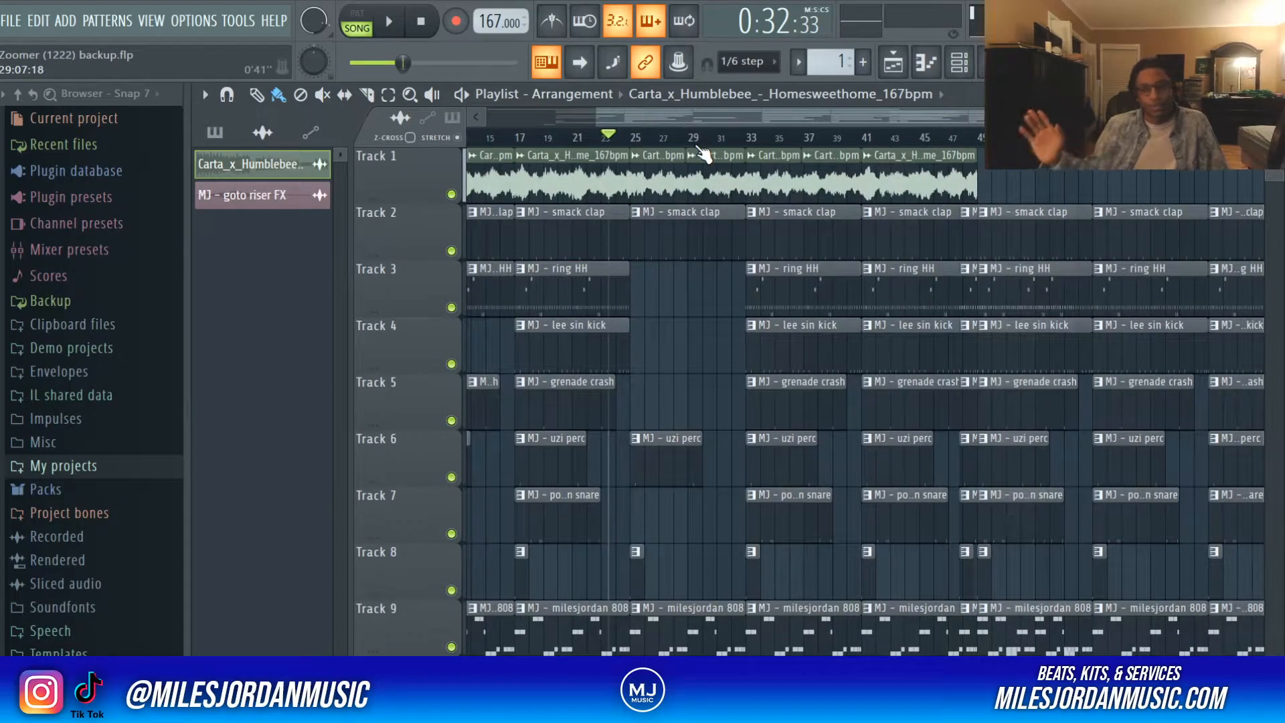
key("space")
key("space")
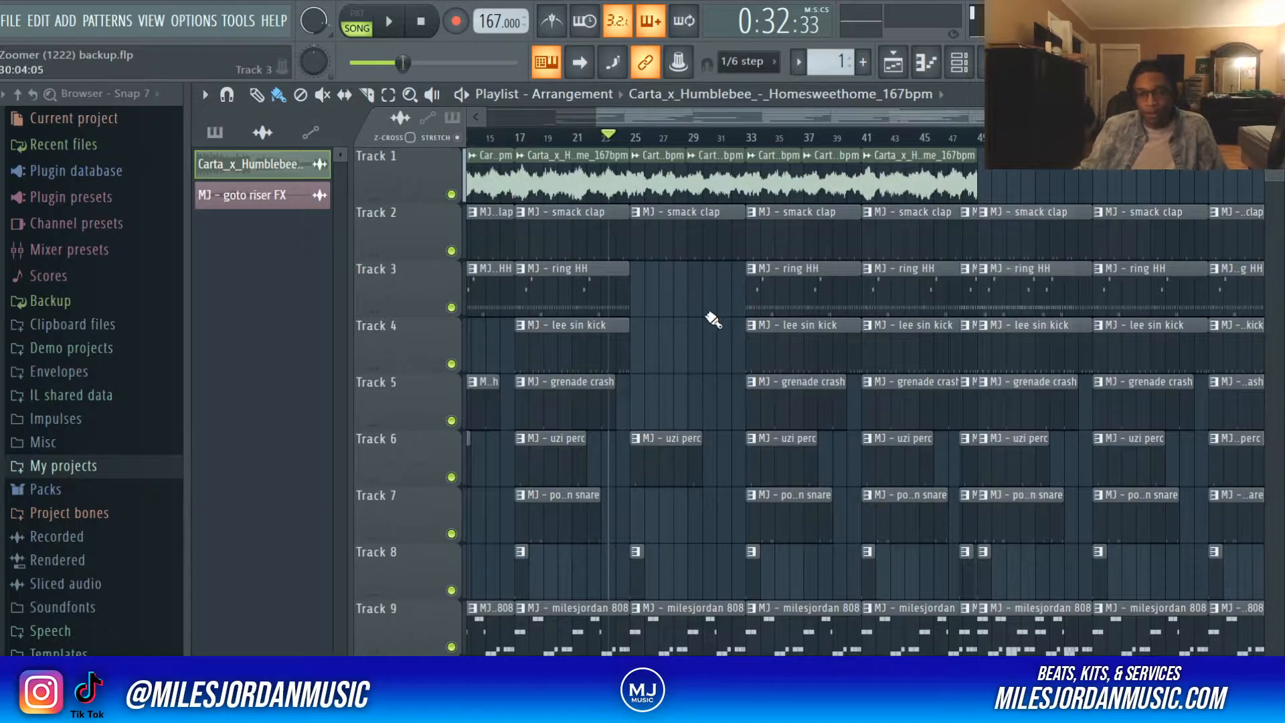
scroll(663, 542, "down", 2)
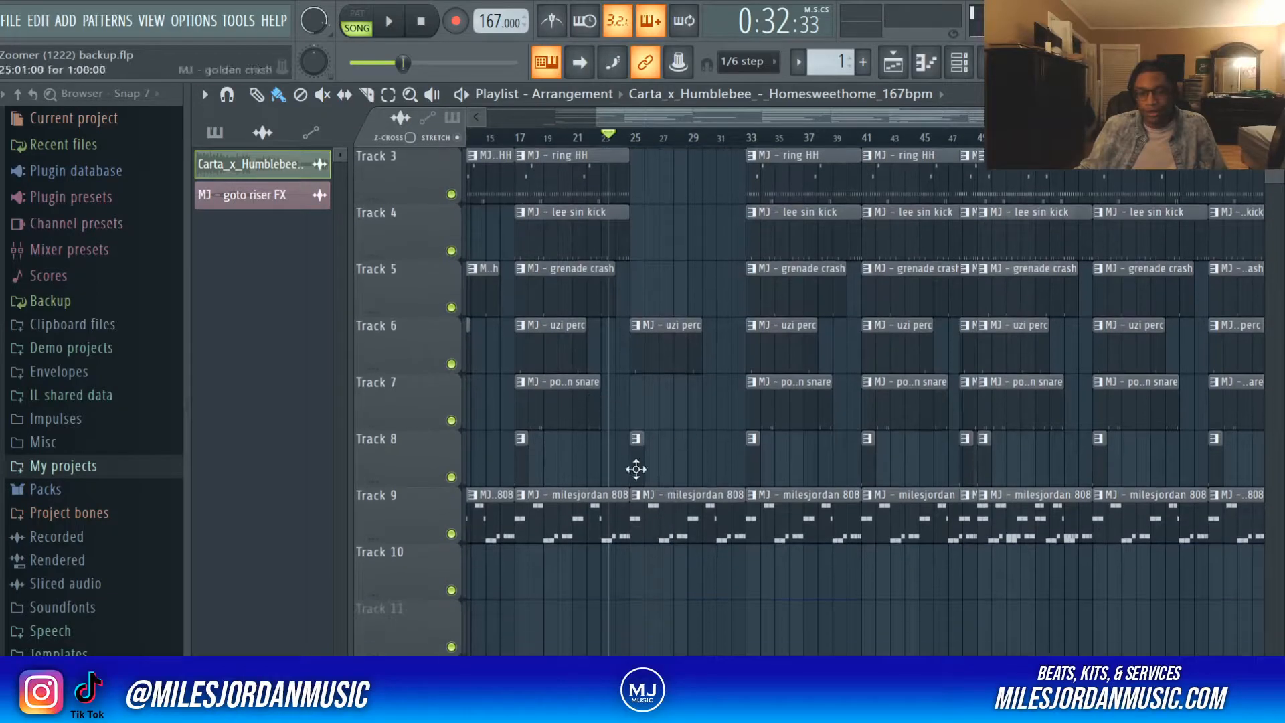
scroll(688, 430, "up", 2)
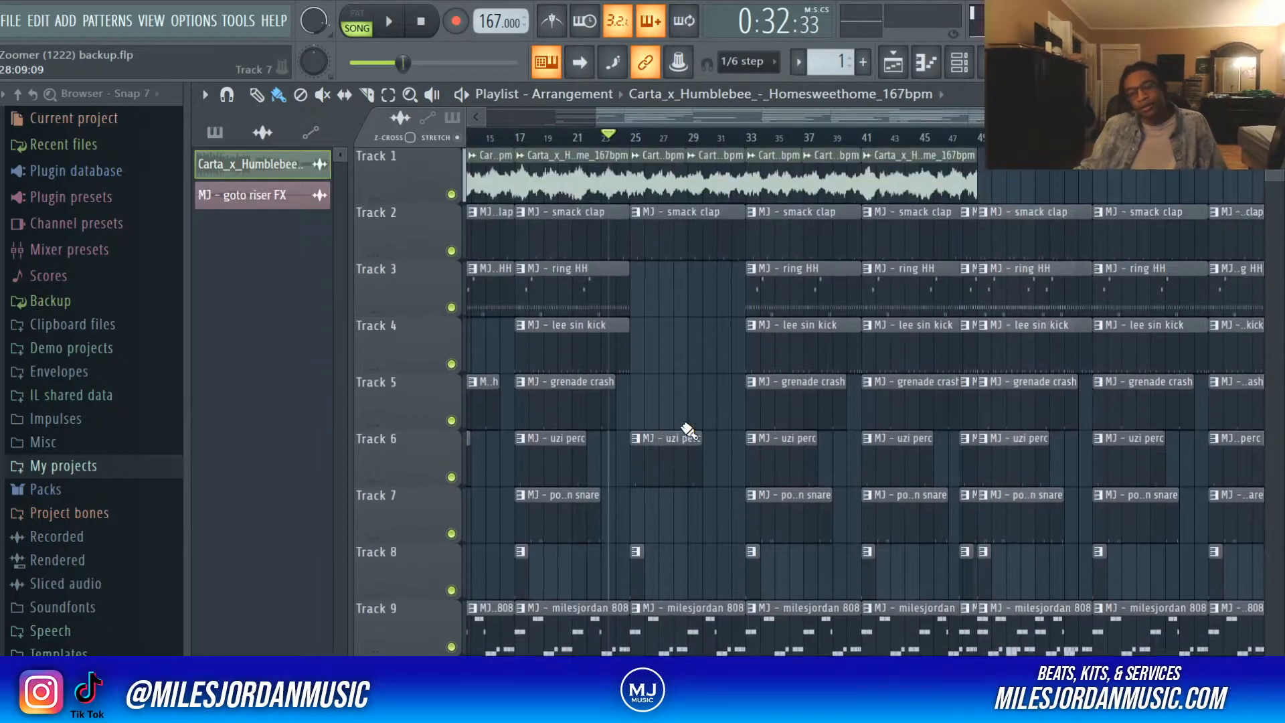
scroll(747, 137, "up", 3)
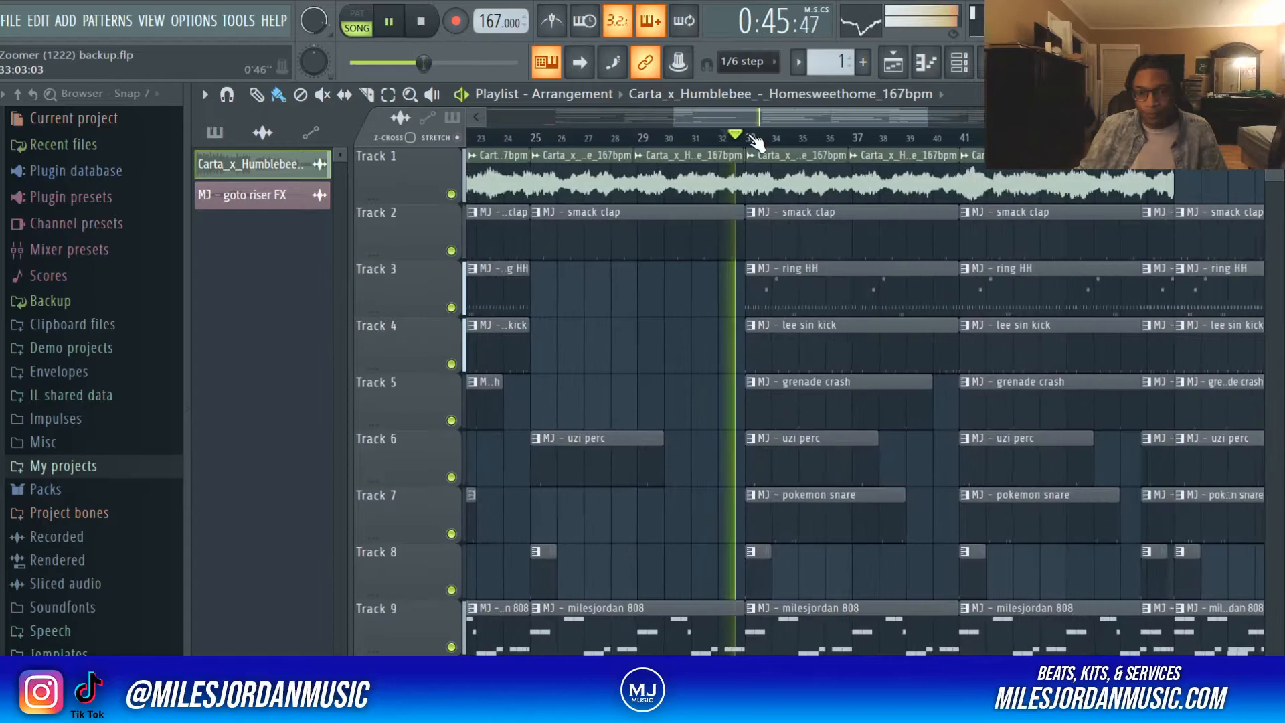
right_click(818, 419)
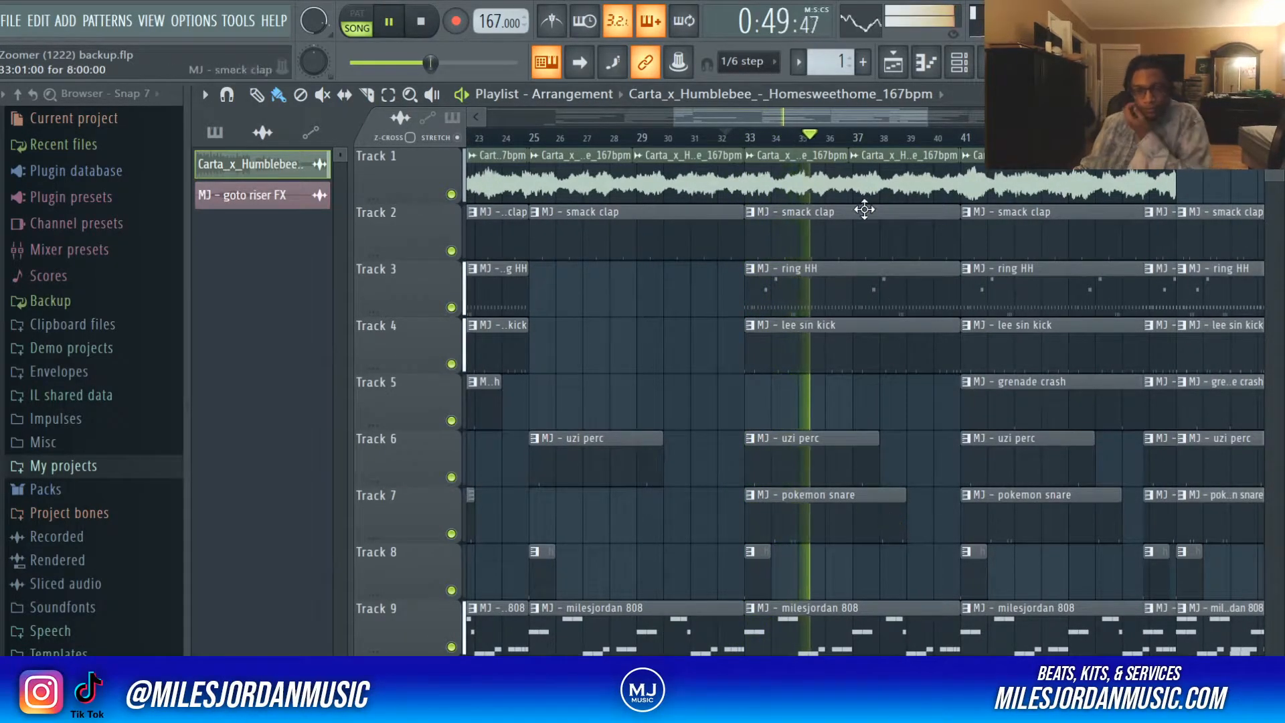
Delete the golden crash, grenade crash and uzi perc clips in the section starting at bar 41, and remove all clips beyond bar 49
scroll(861, 218, "down", 4)
scroll(897, 435, "up", 2)
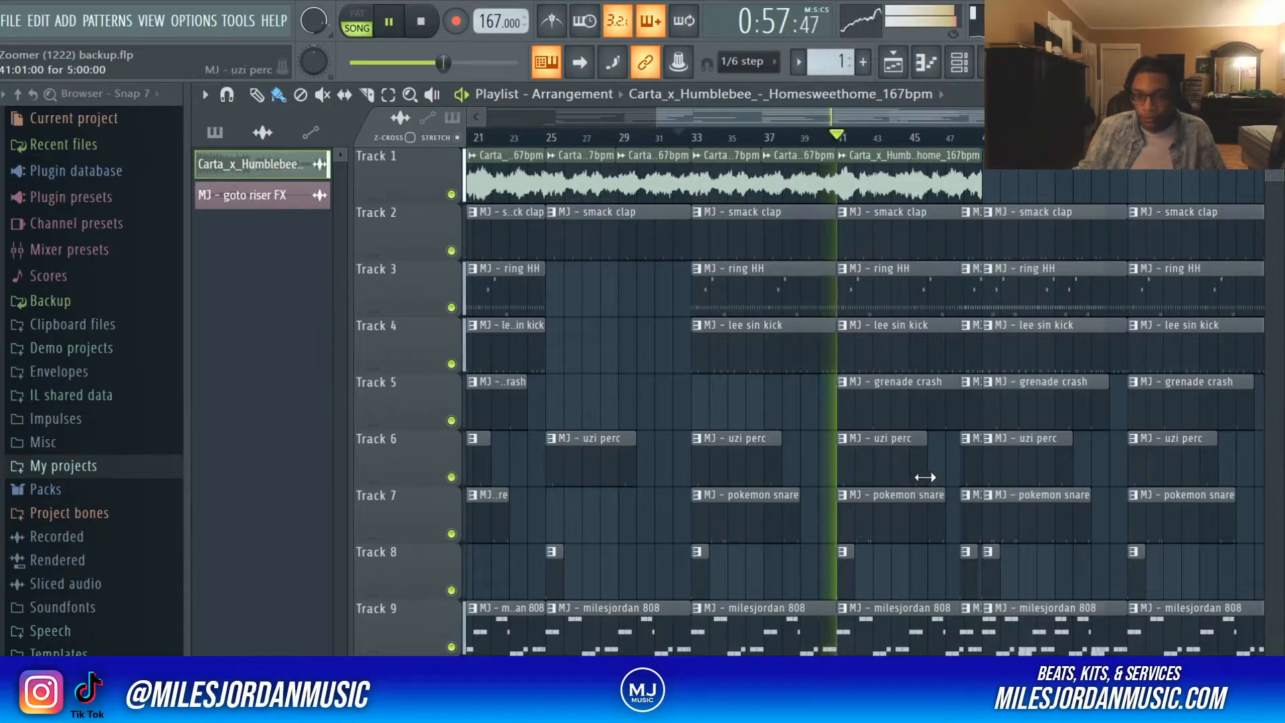
right_click(842, 576)
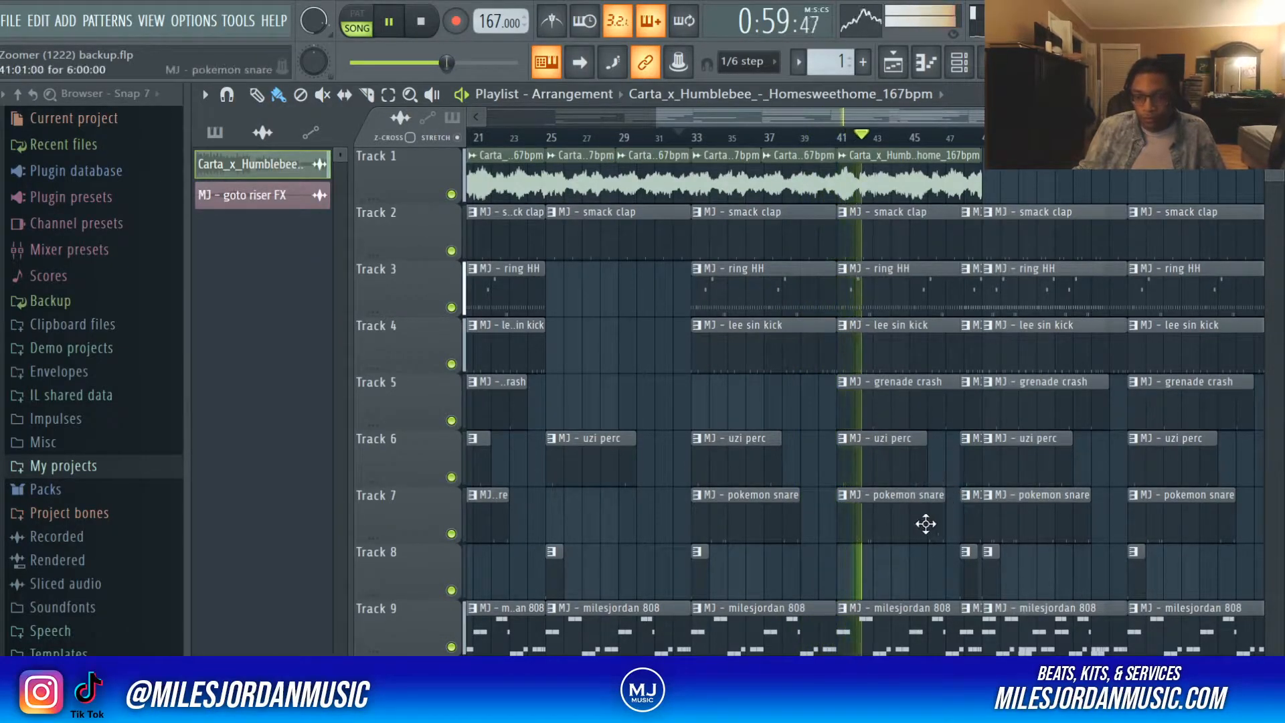
right_click(887, 409)
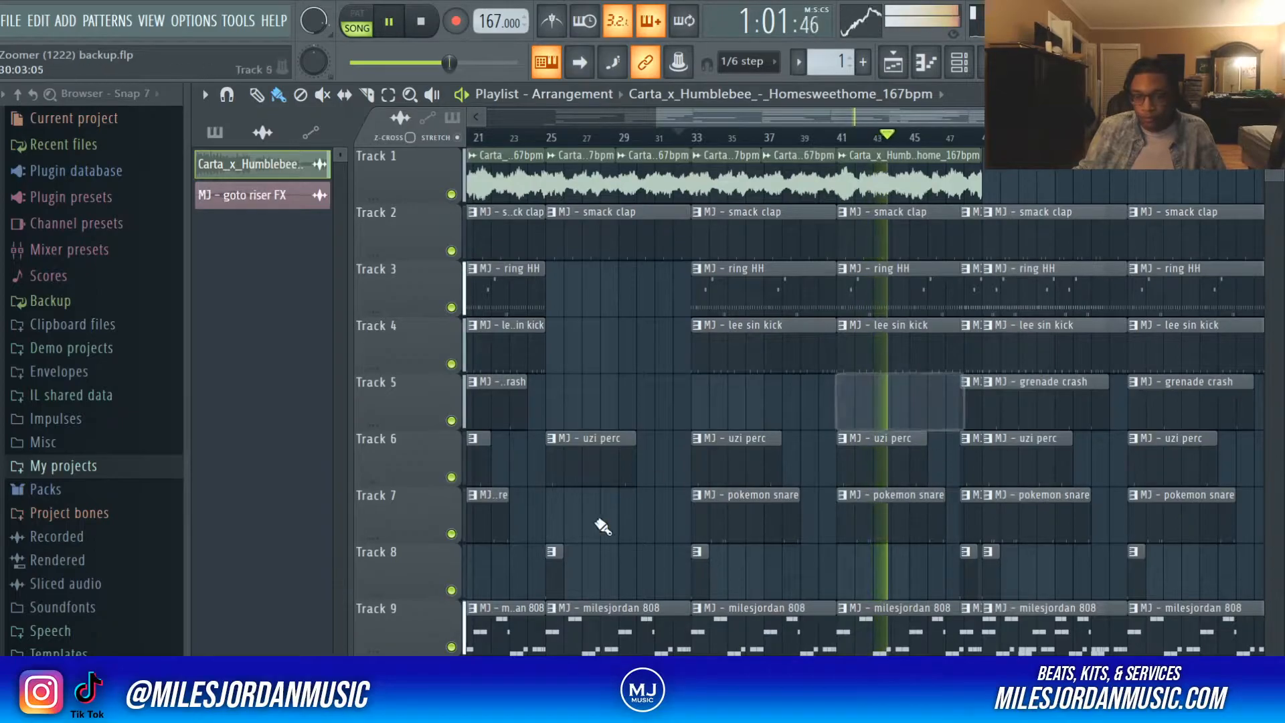
key("ctrl+z")
right_click(892, 457)
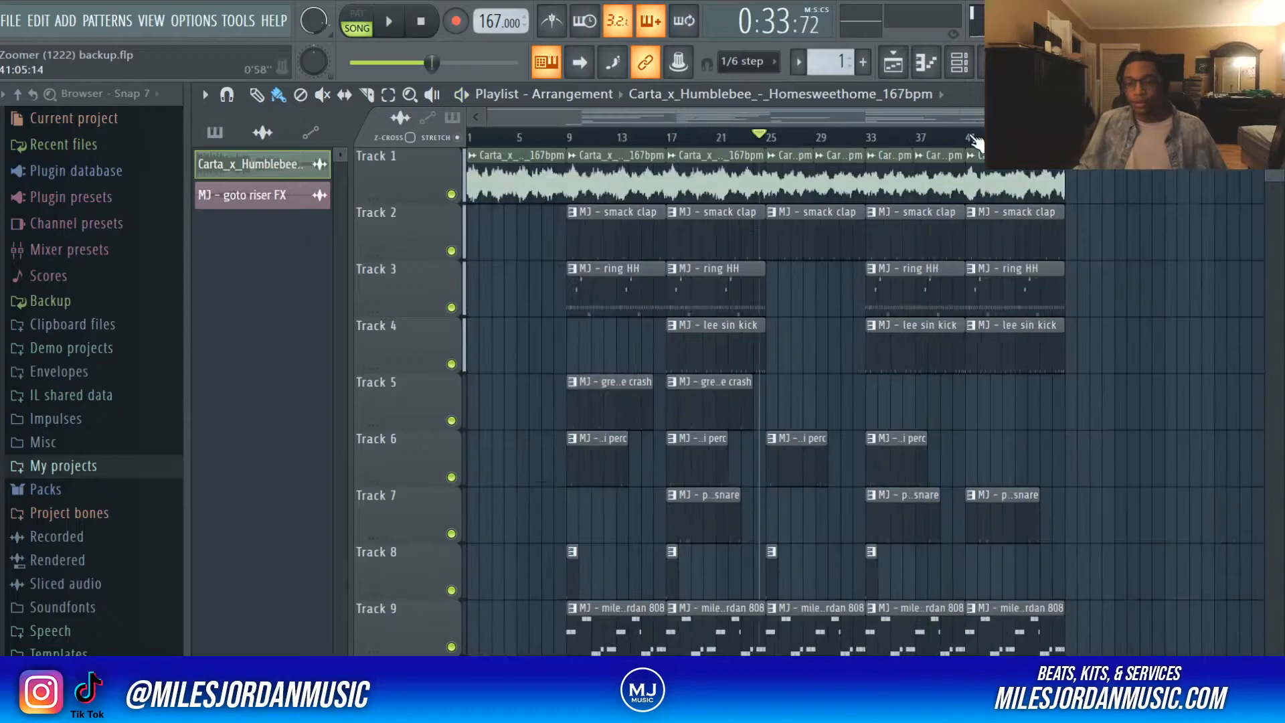
Slice off the last bar of the smack clap and ring HH clips before bar 41, and play back the transition
scroll(971, 138, "up", 4)
left_click(894, 137)
scroll(929, 142, "up", 3)
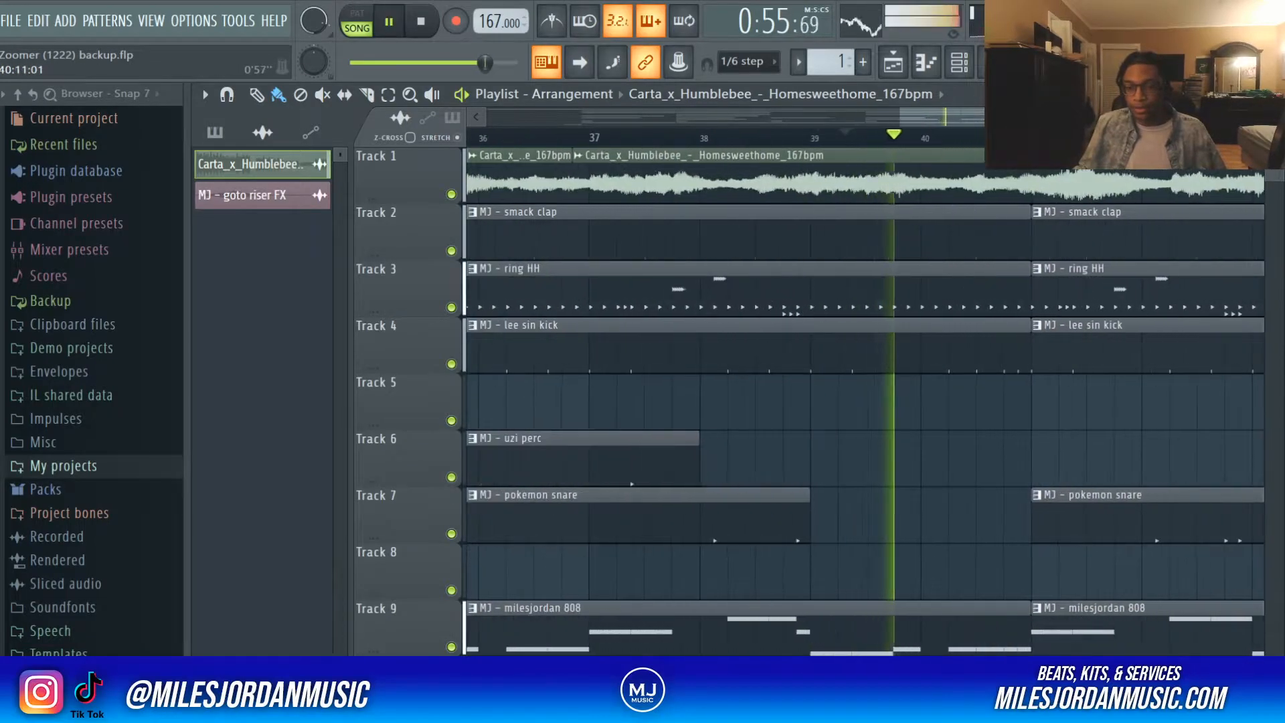
key("space")
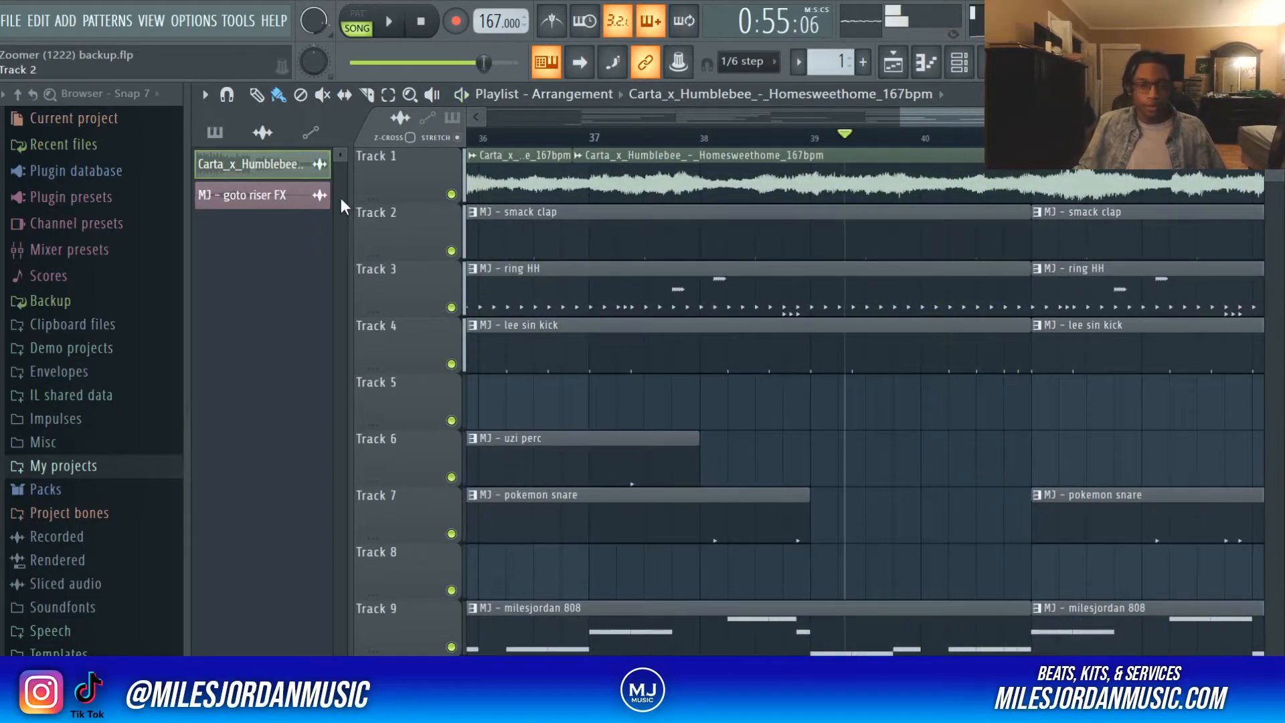
scroll(974, 138, "up", 2)
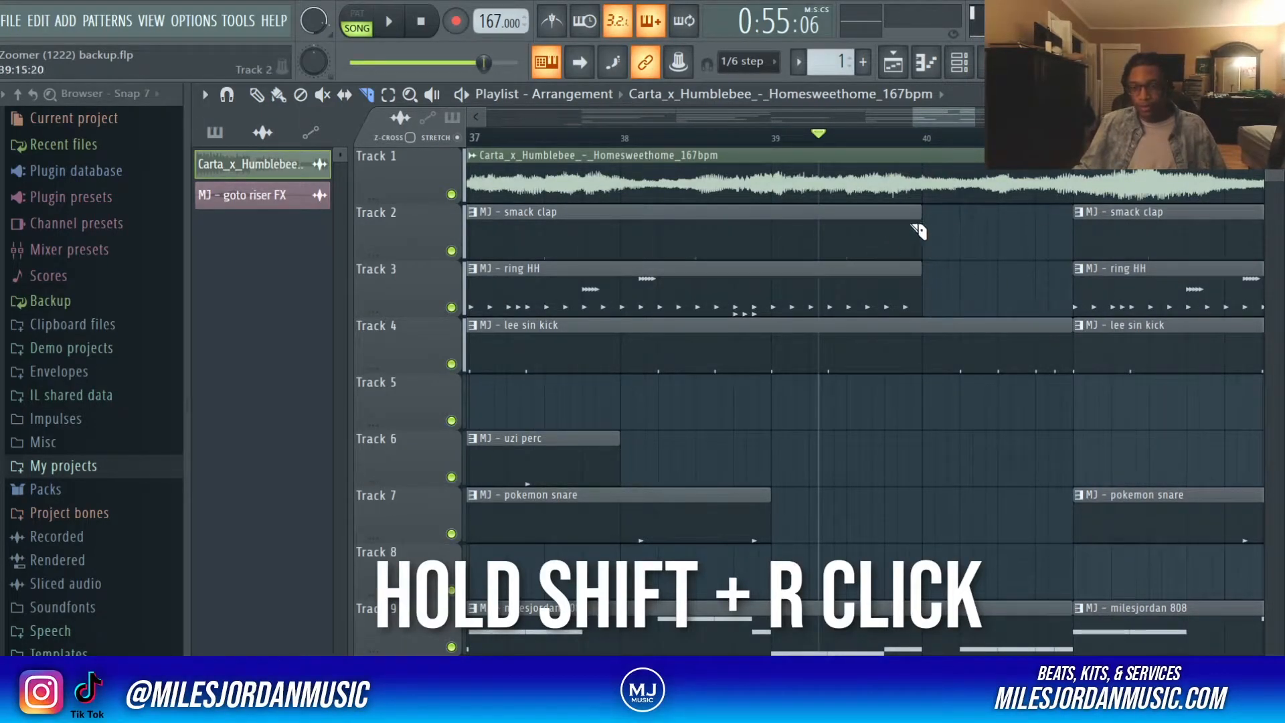
scroll(970, 218, "down", 2)
key("space")
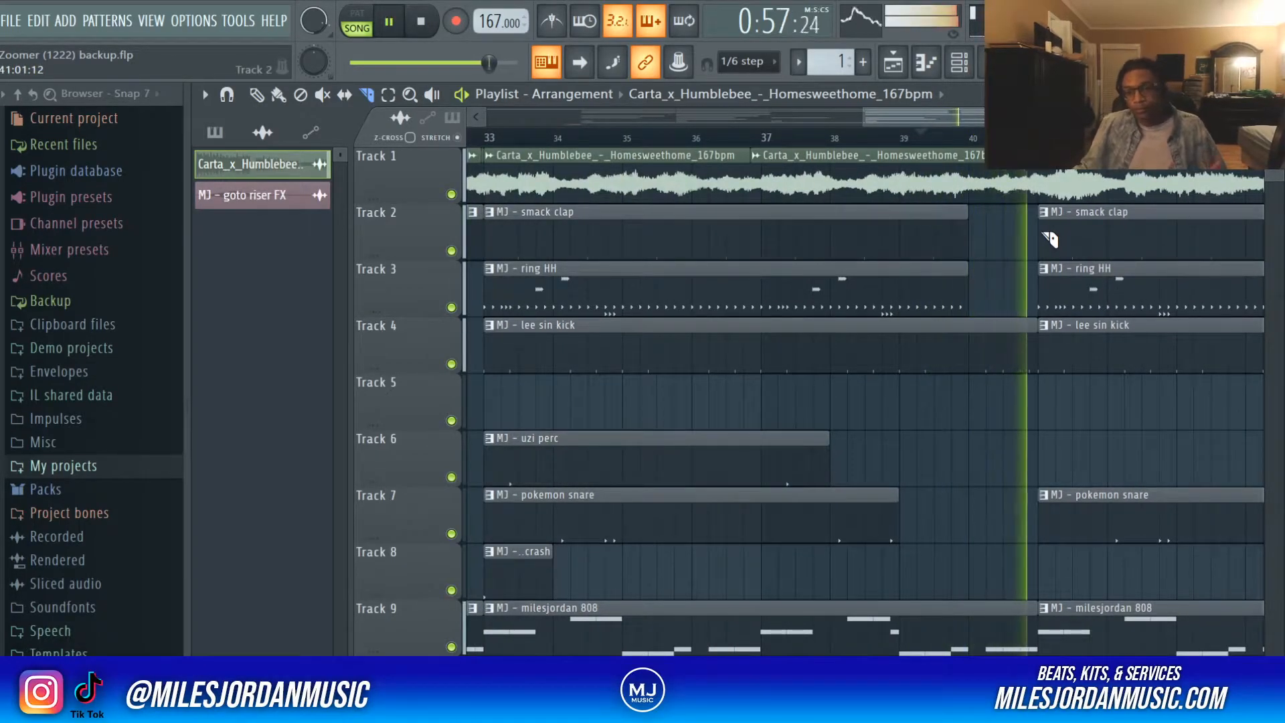
Copy the golden crash clip from bar 33 to bar 41 and play back the transition into that section
scroll(974, 416, "down", 3)
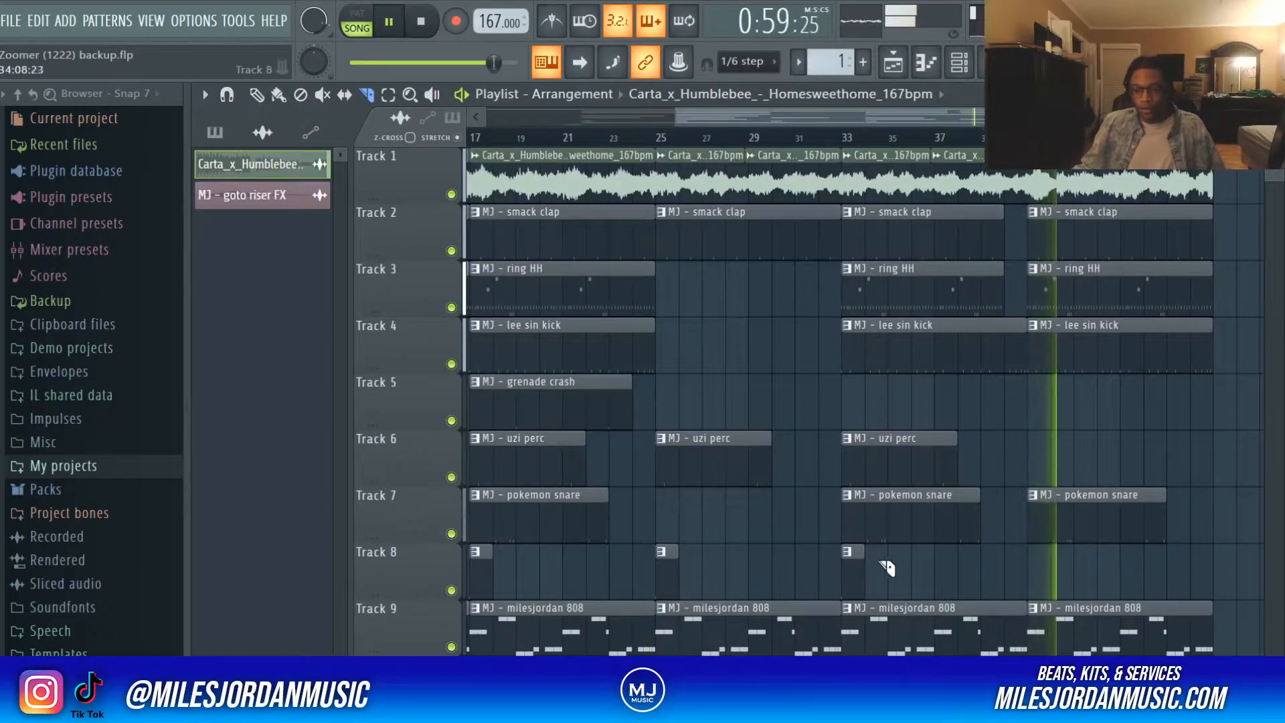
left_click(278, 94)
left_click_drag(856, 579, 1044, 560)
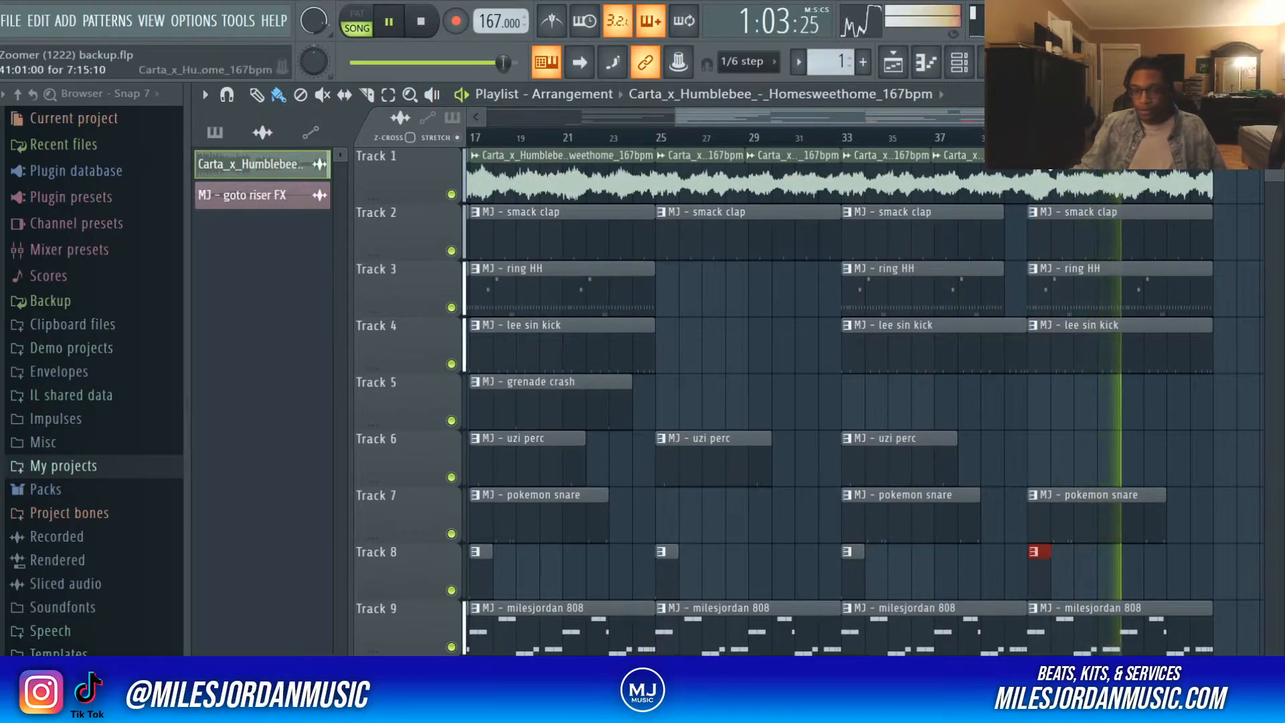
scroll(1035, 569, "up", 5)
left_click(1029, 578)
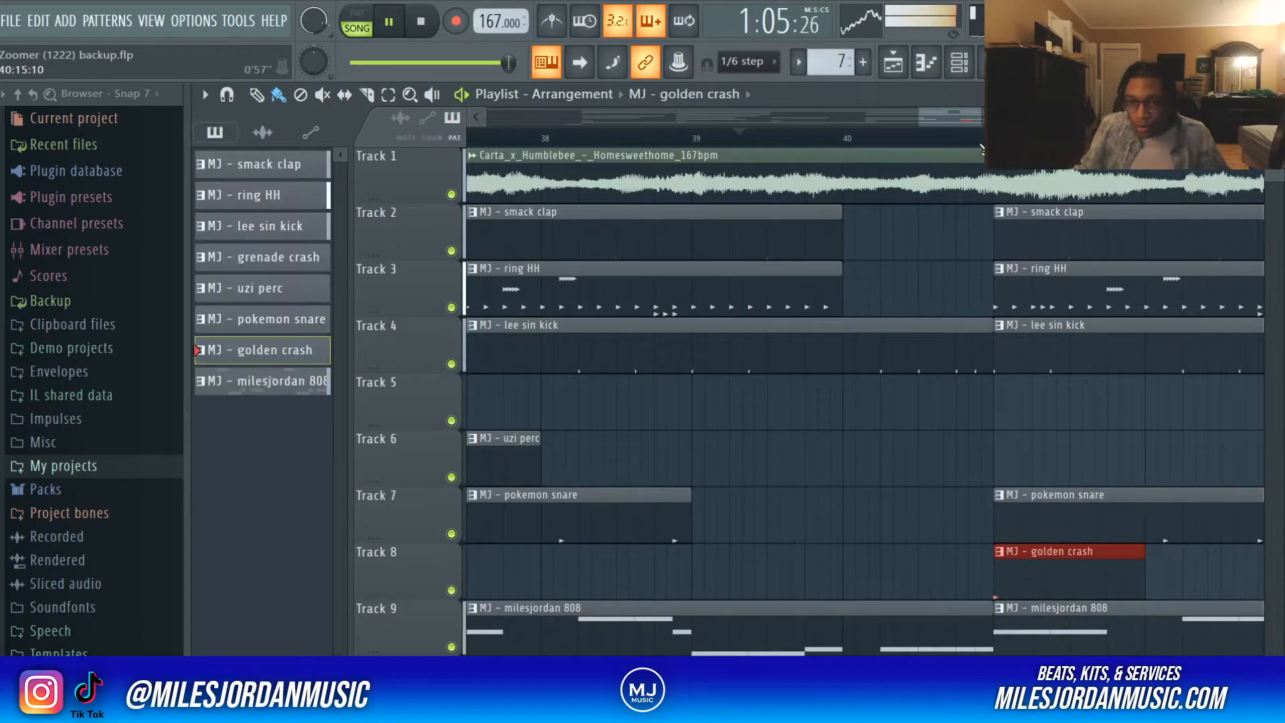
scroll(1029, 575, "down", 5)
left_click(923, 138)
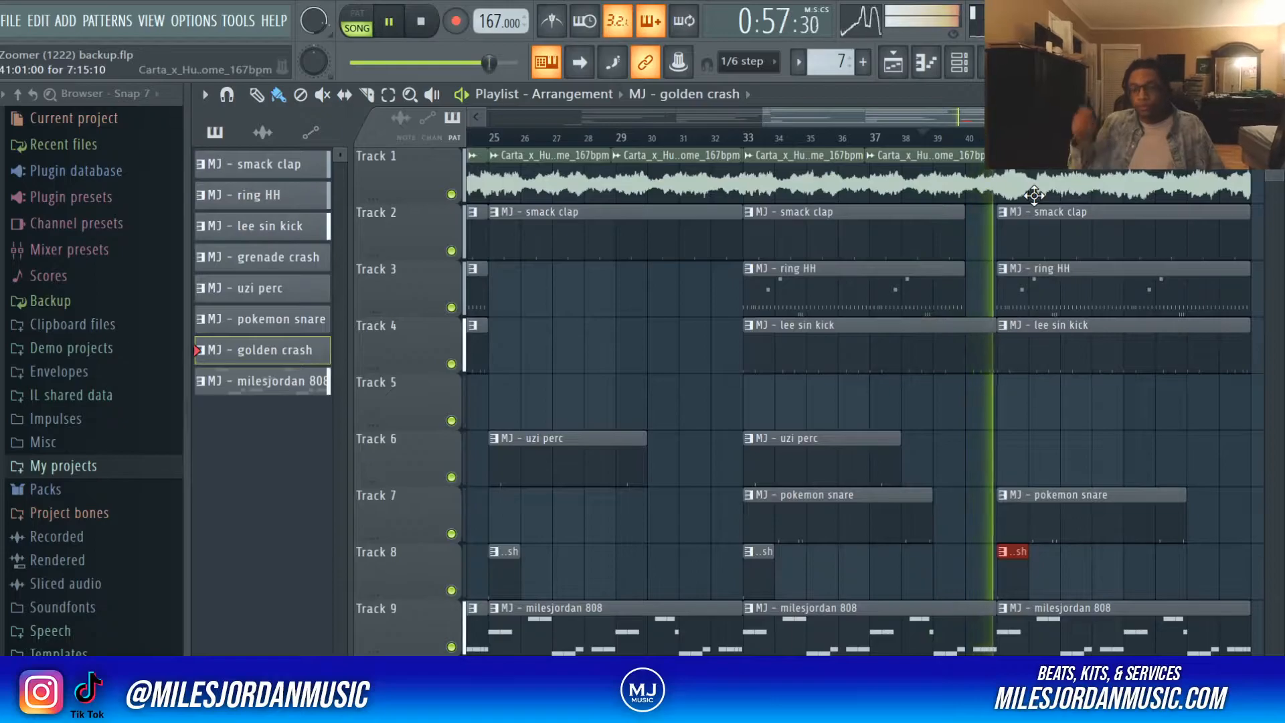
key("space")
scroll(962, 324, "down", 4)
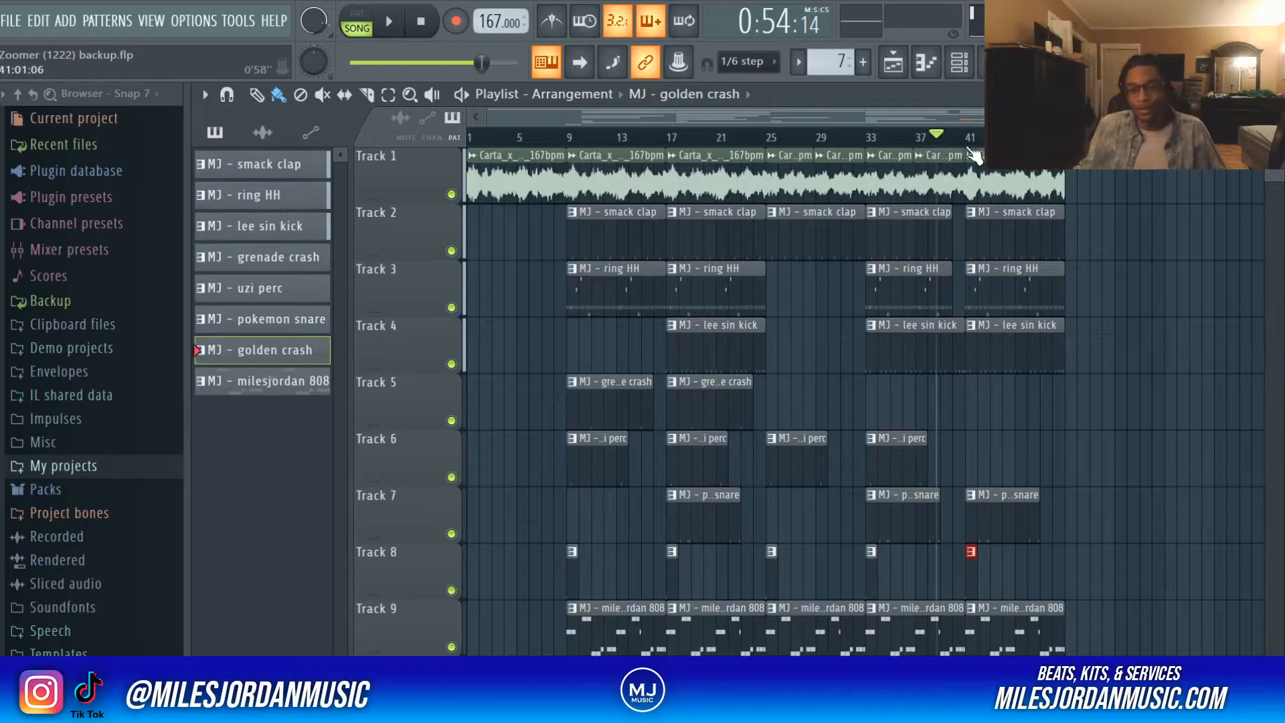
scroll(973, 152, "up", 4)
scroll(964, 148, "down", 4)
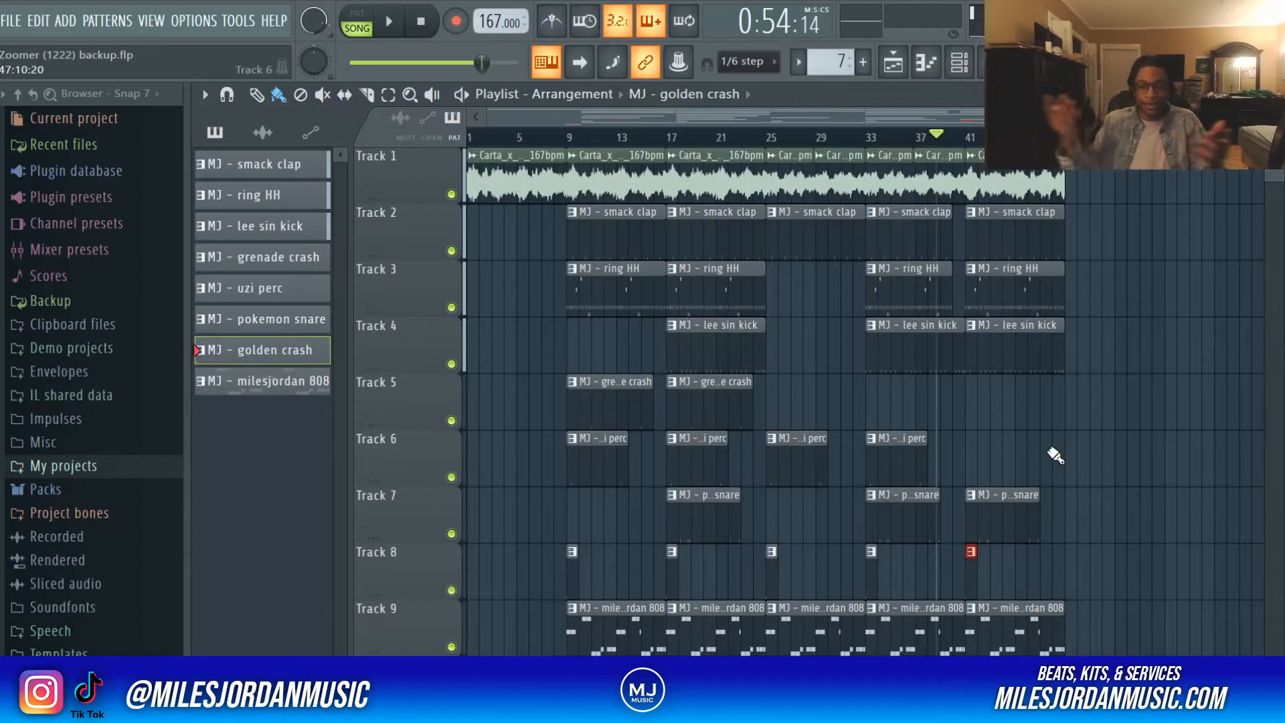
scroll(976, 142, "up", 2)
scroll(976, 142, "down", 2)
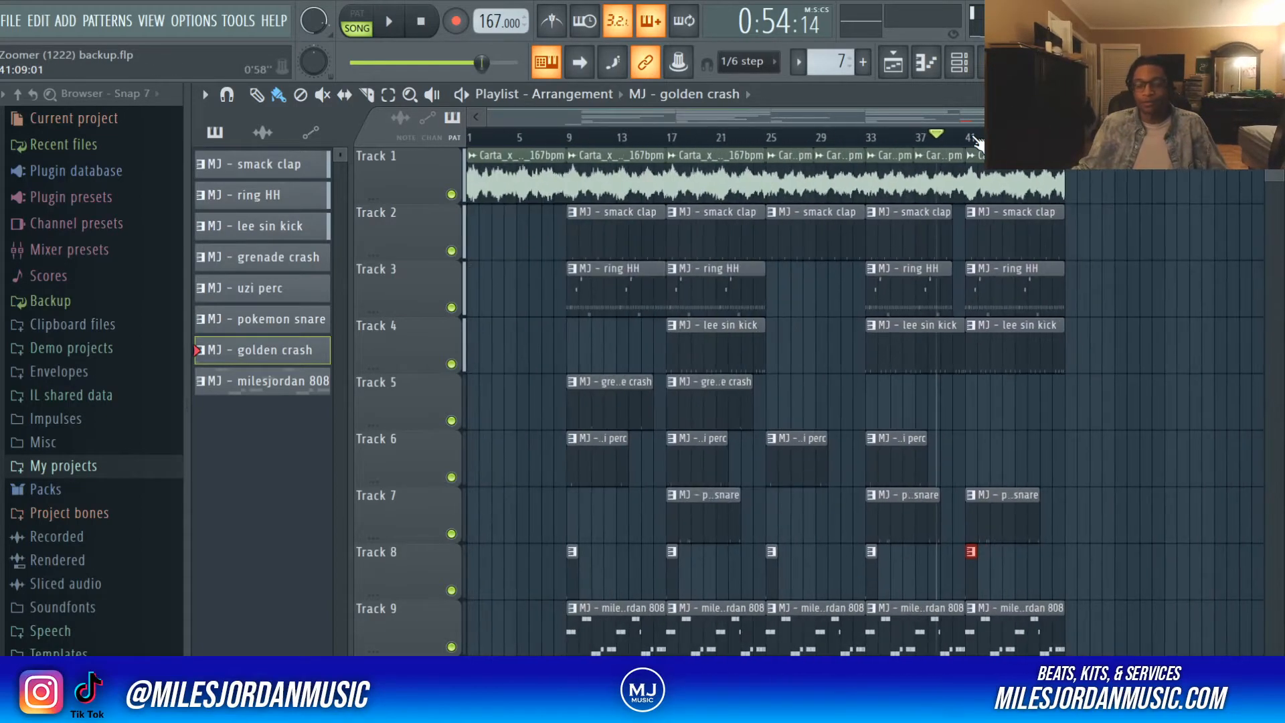
Select all clips in the arrangement and duplicate them so the copy starts at bar 49
key("space")
left_click_drag(489, 152, 1234, 660)
scroll(950, 183, "down", 2)
scroll(991, 161, "up", 2)
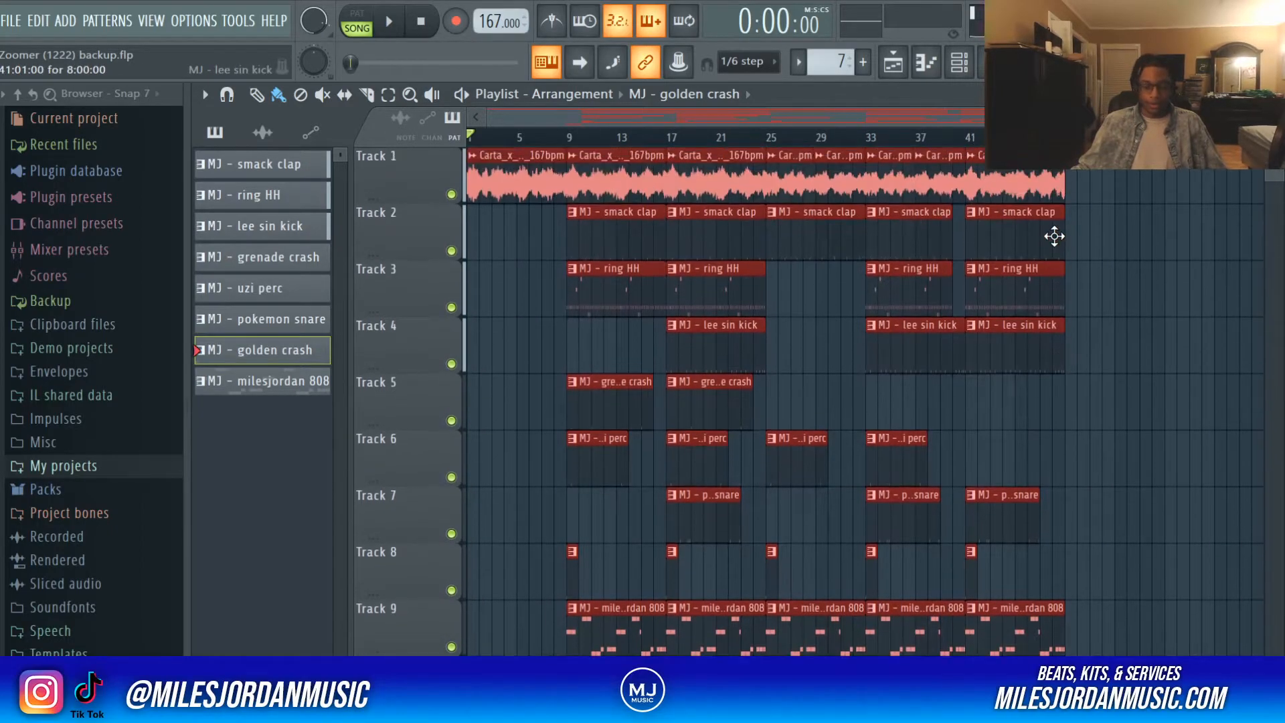
key("ctrl+b")
Replace the uzi perc and milesjordan 808 clips in the section starting at bar 73 with a ring HH clip
scroll(1139, 268, "down", 2)
left_click(1219, 398, "ctrl")
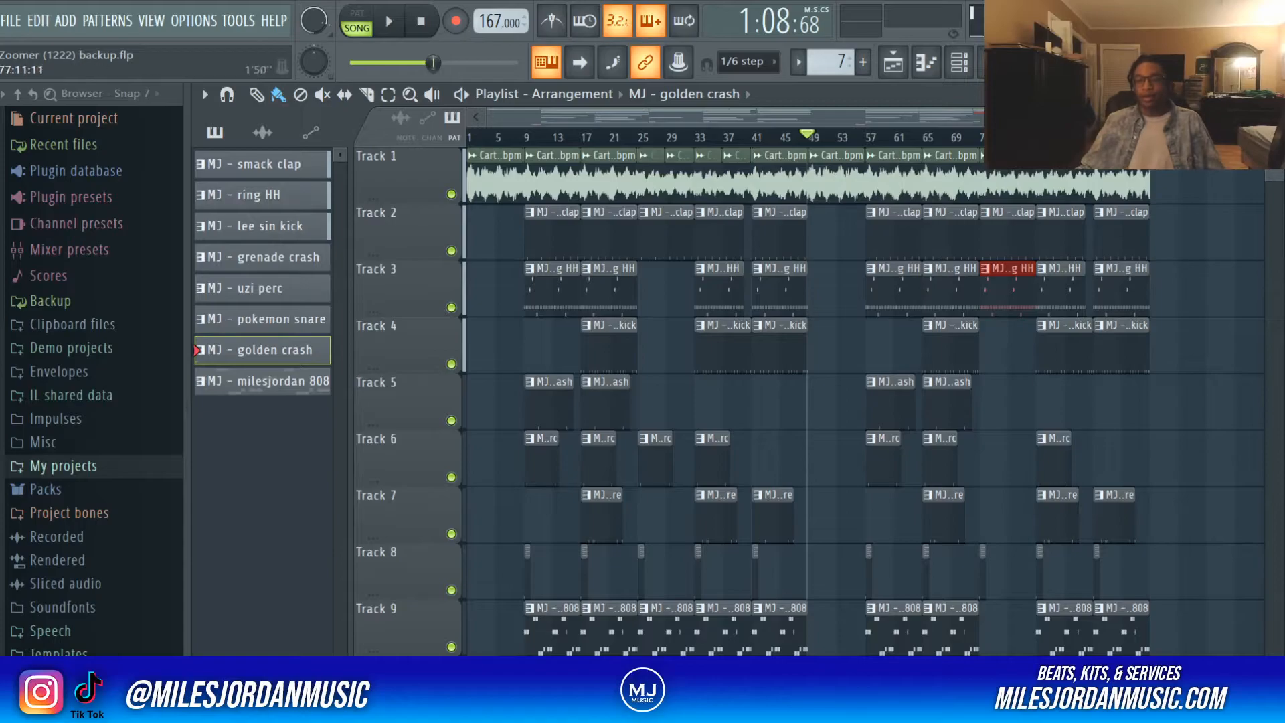
scroll(794, 249, "up", 4)
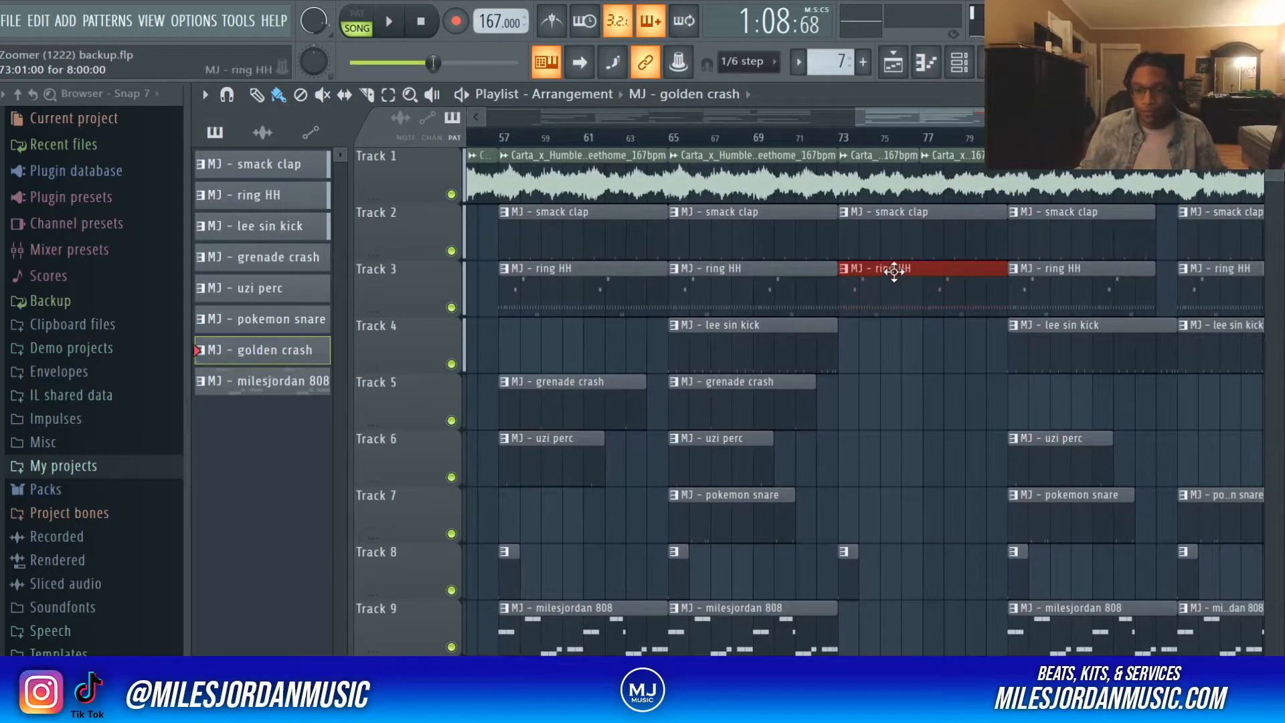
Trim the smack clap's start to about bar 74.5 and the ring HH's to bar 75, and delete the golden crash clip at bar 73
left_click(860, 249, "ctrl+shift")
left_click_drag(845, 233, 880, 239)
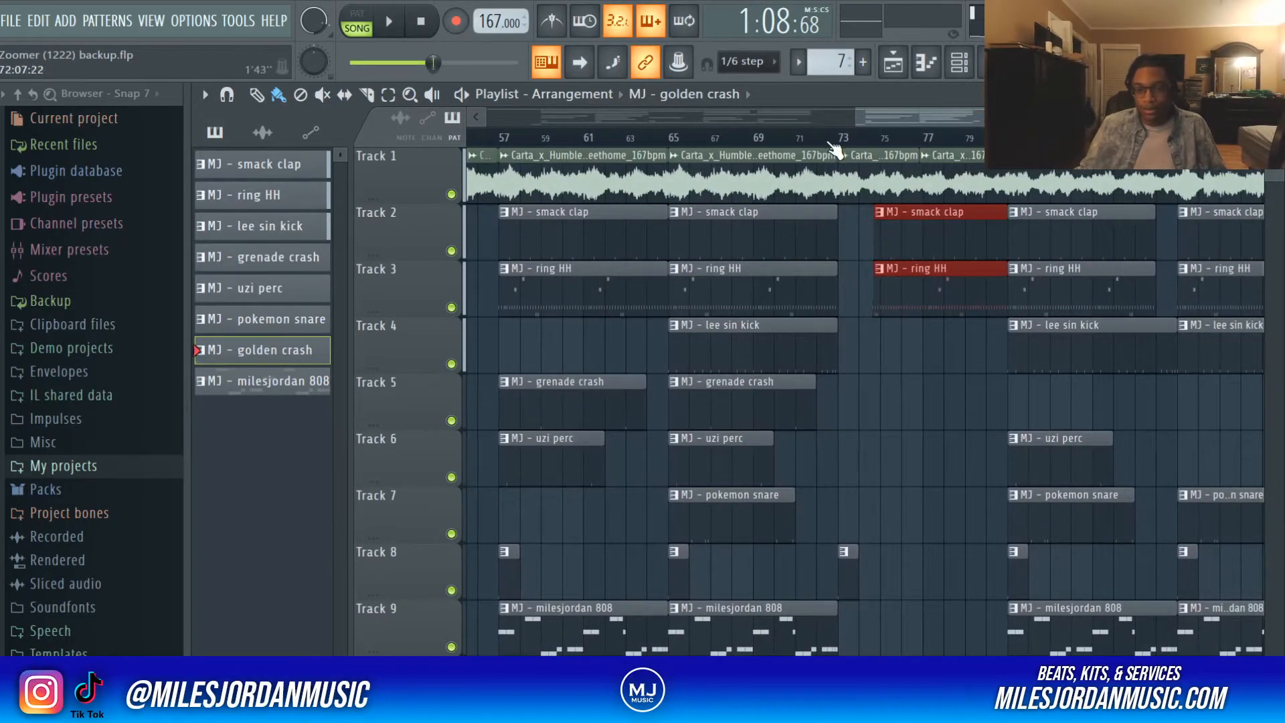
left_click(828, 142)
right_click(855, 560)
left_click(928, 467, "ctrl")
scroll(901, 449, "up", 3)
left_click_drag(778, 302, 827, 309)
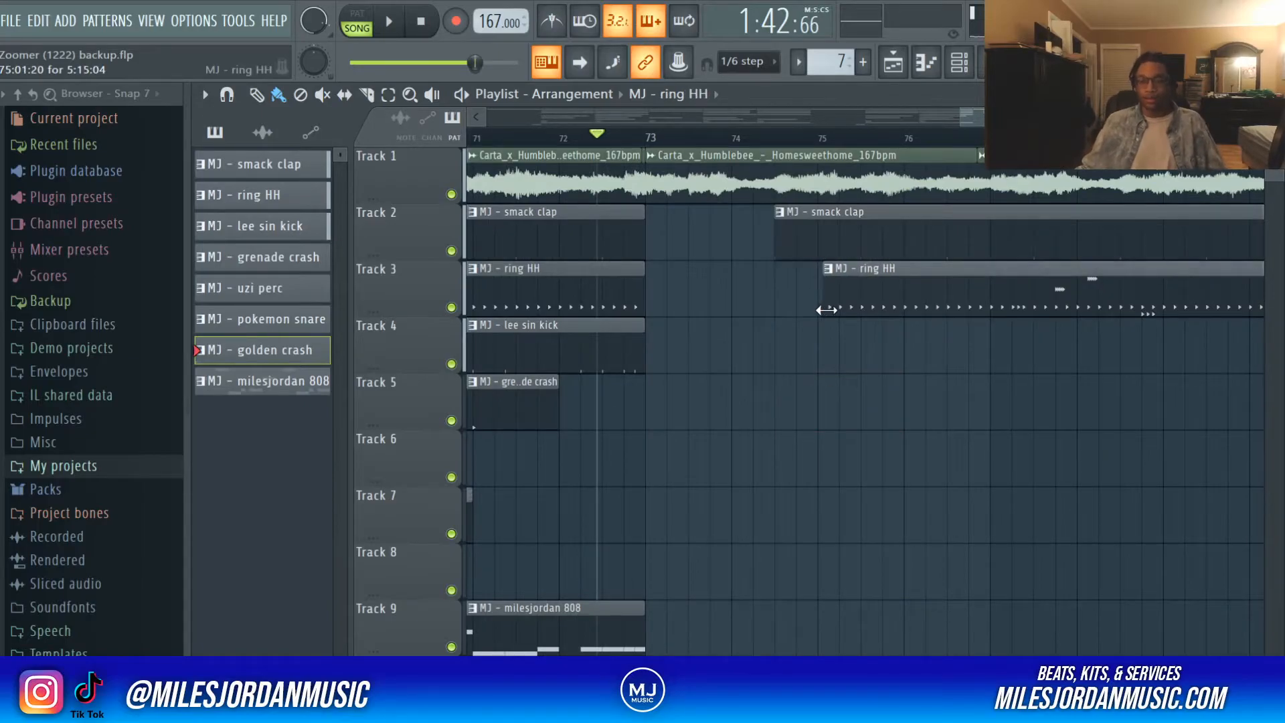
key("space")
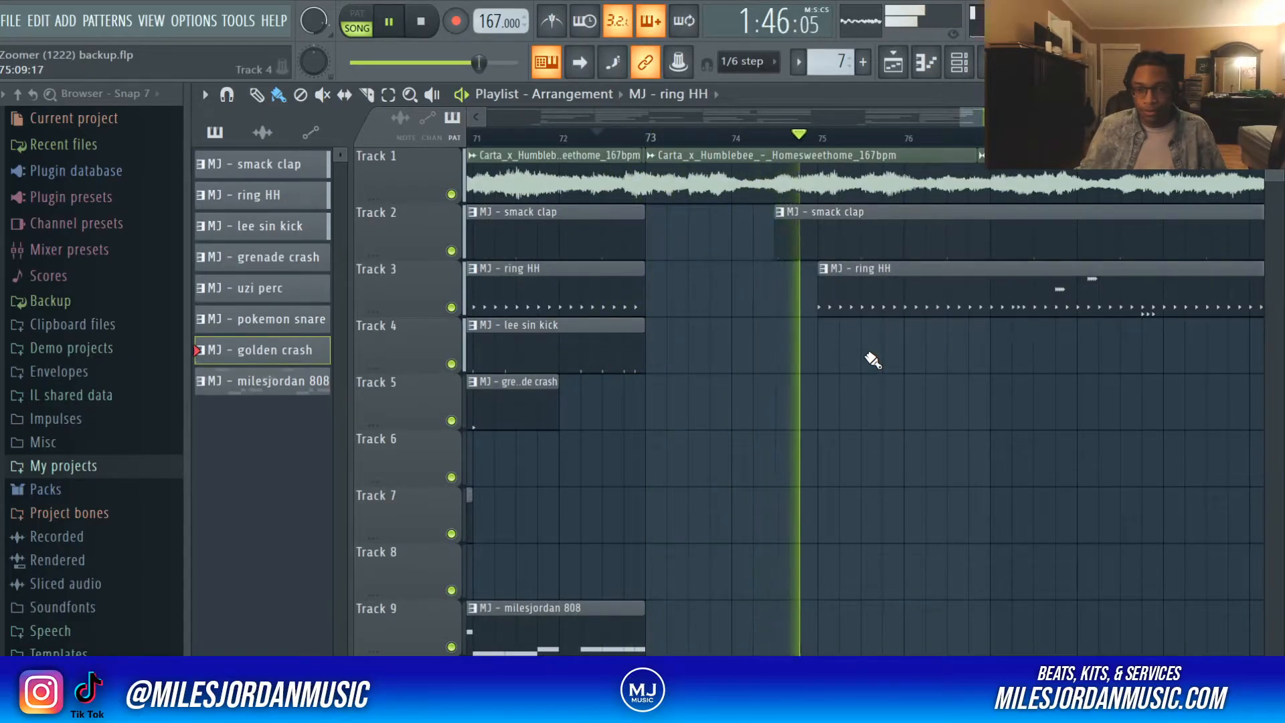
key("space")
Duplicate the milesjordan 808 clip into the section starting at bar 73 and slice off its first two bars
scroll(819, 149, "down", 4)
key("space")
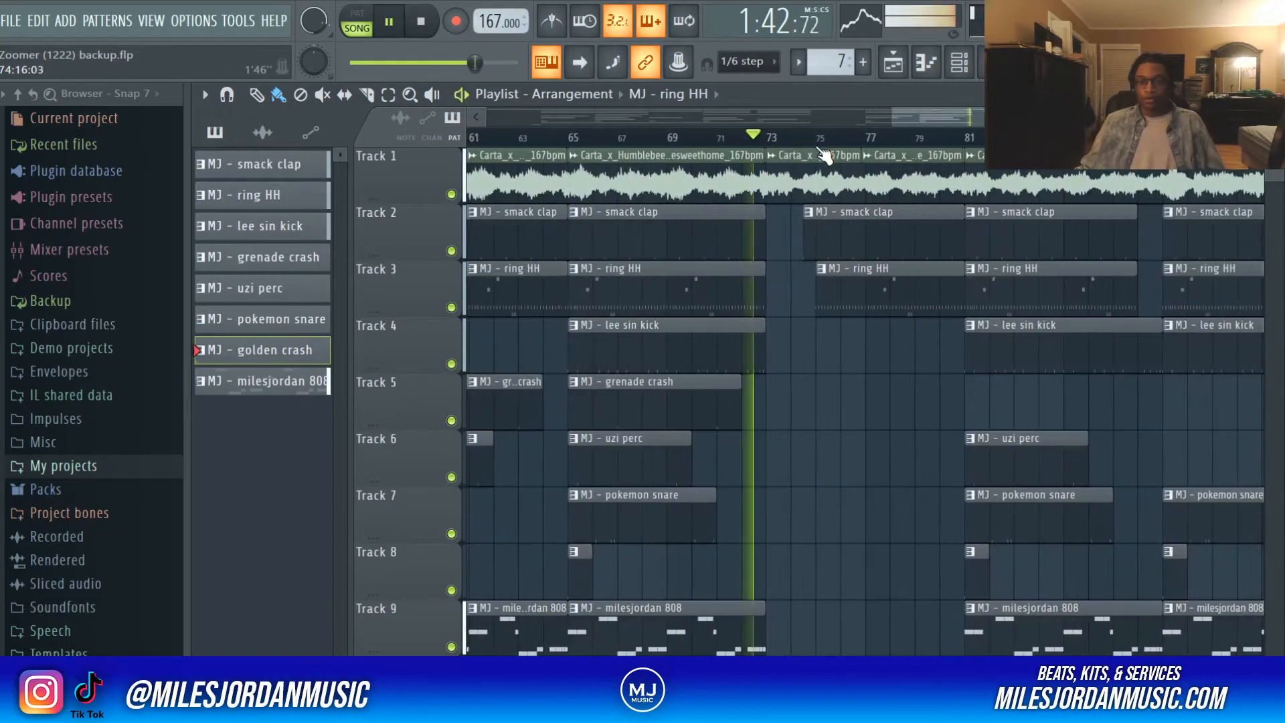
key("space")
left_click(737, 626, "ctrl")
key("ctrl+b")
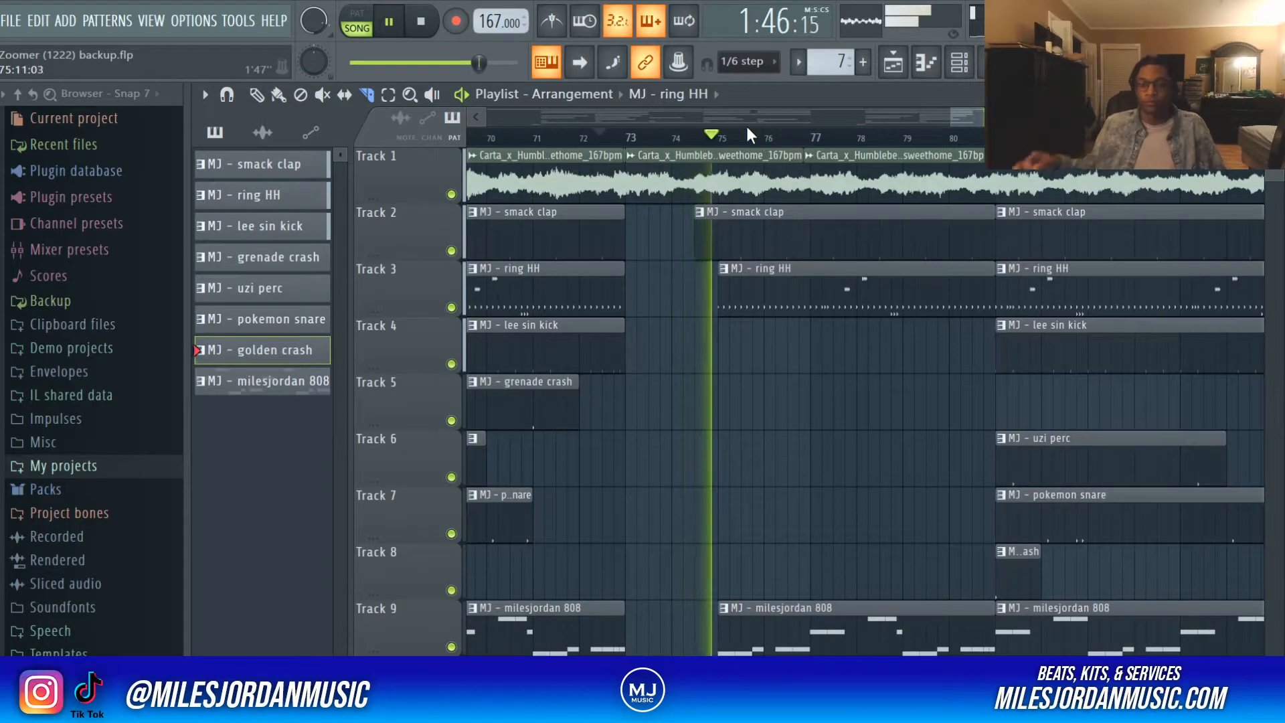
scroll(756, 138, "down", 3)
left_click(277, 96)
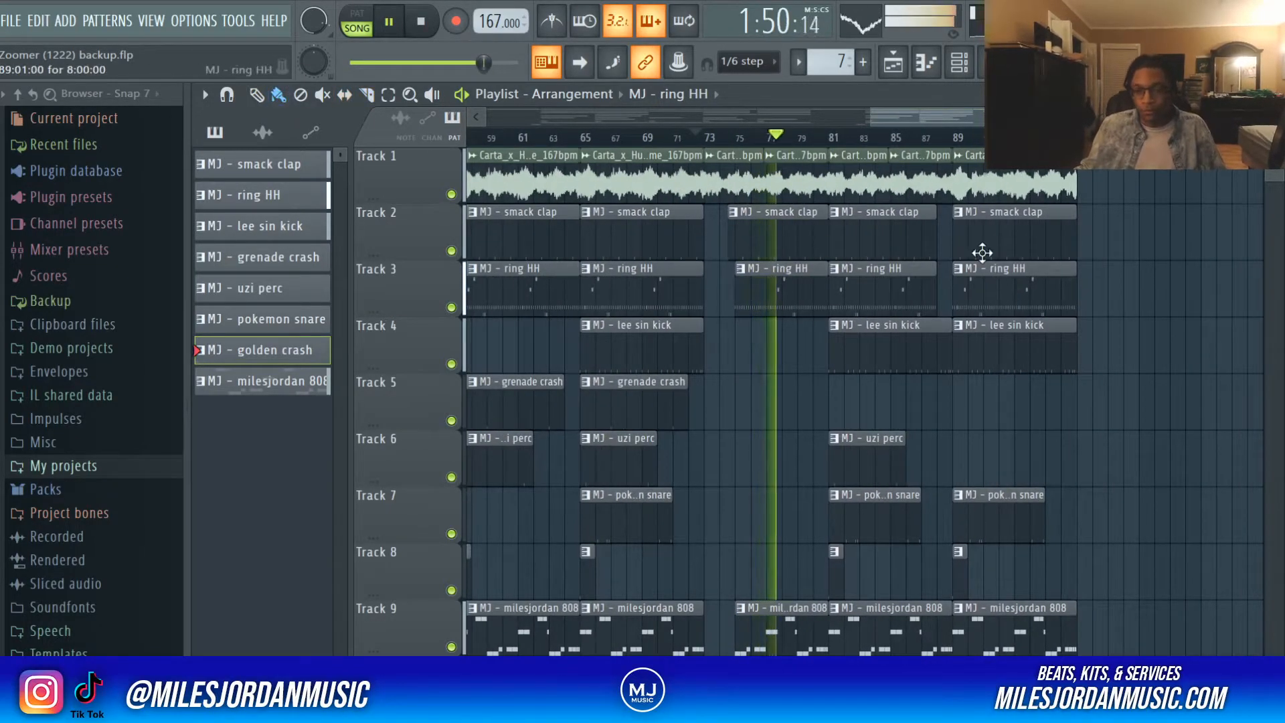
Delete the milesjordan 808 and lee sin kick clips from the section starting at bar 89 during playback
key("space")
scroll(887, 198, "down", 3)
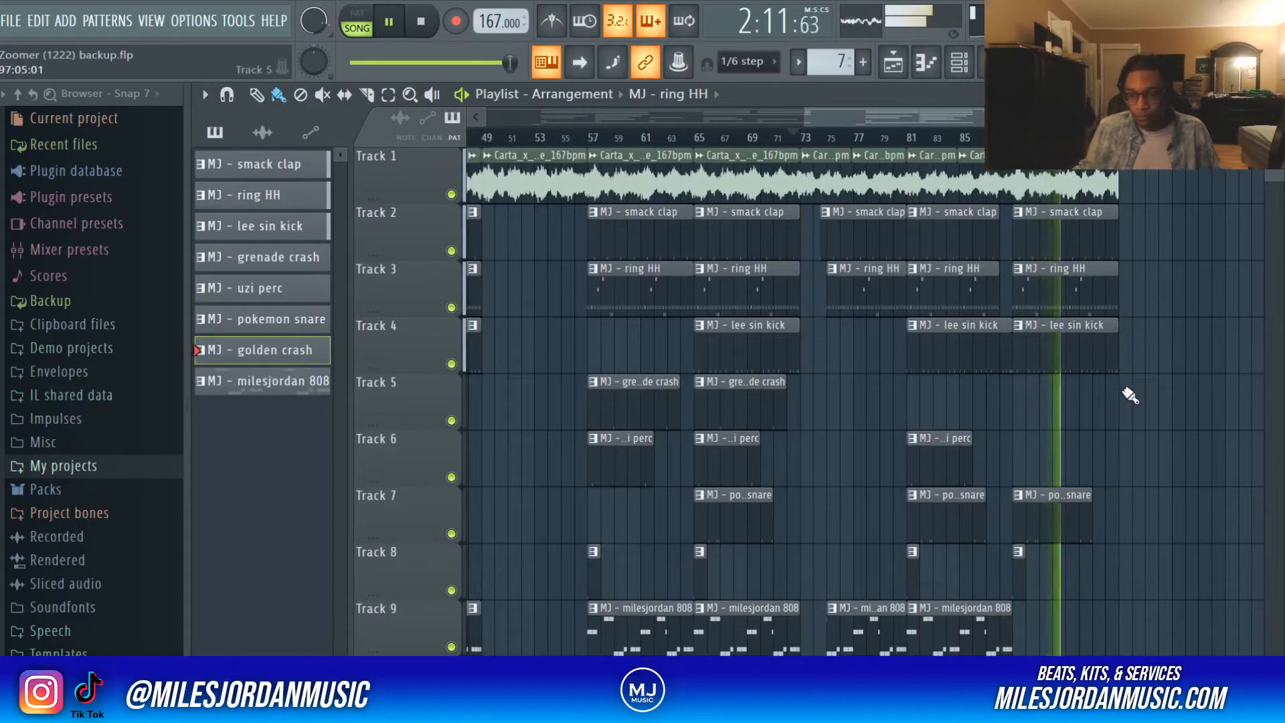
right_click(1098, 350)
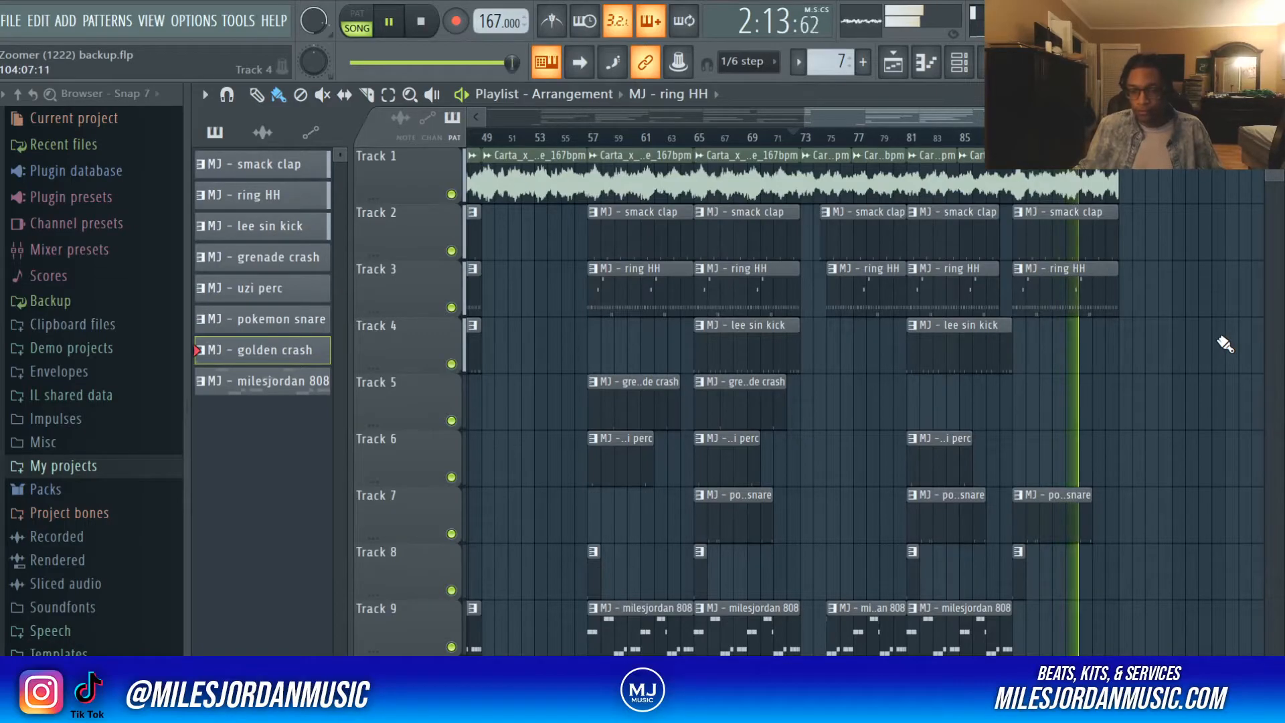
Select all clips between bars 49 and 97 and duplicate them so the copy starts at bar 97
scroll(1202, 314, "down", 3)
left_click_drag(820, 169, 1196, 637)
left_click(1215, 569)
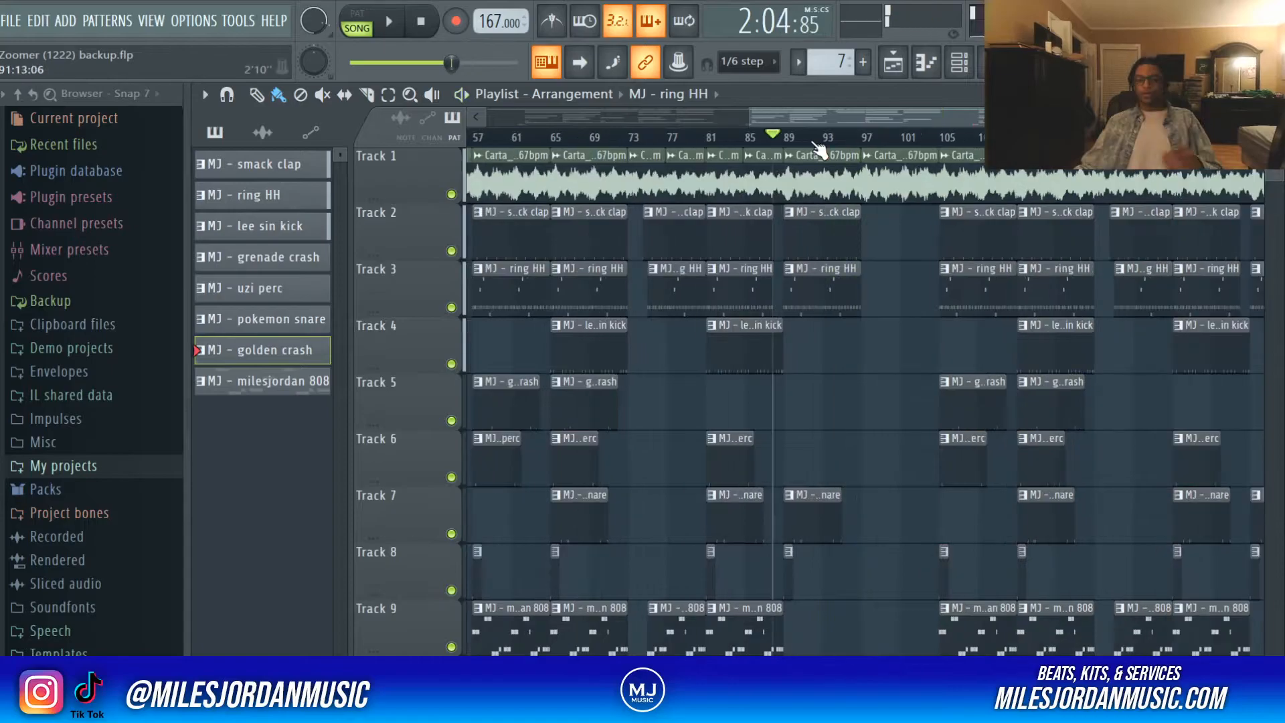
scroll(818, 150, "up", 2)
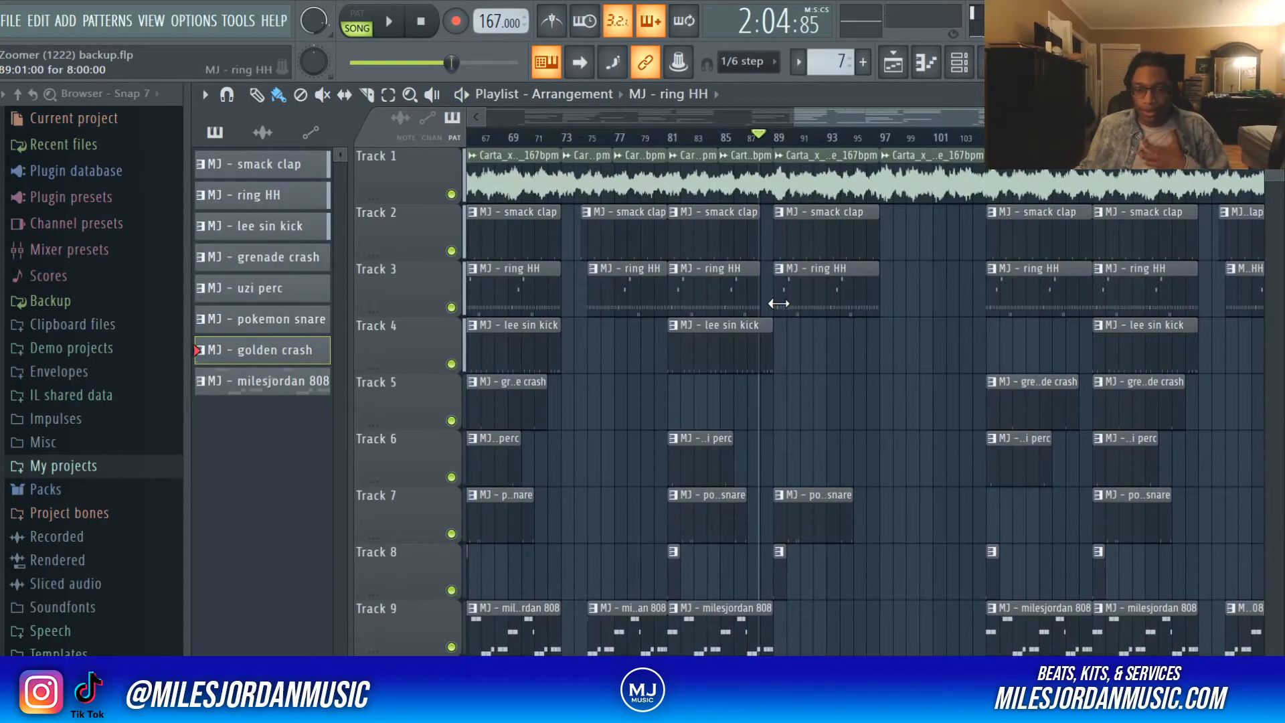
scroll(787, 142, "down", 2)
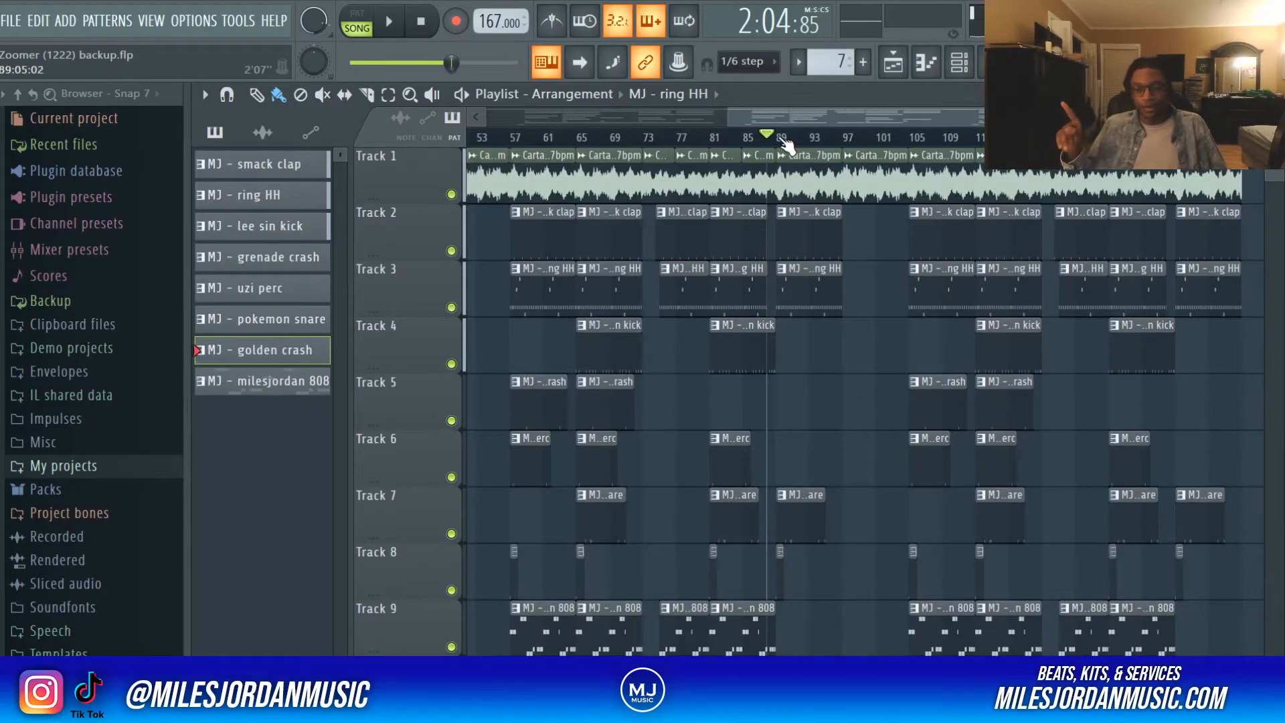
Play back the transition around bars 88 to 90
scroll(787, 142, "up", 3)
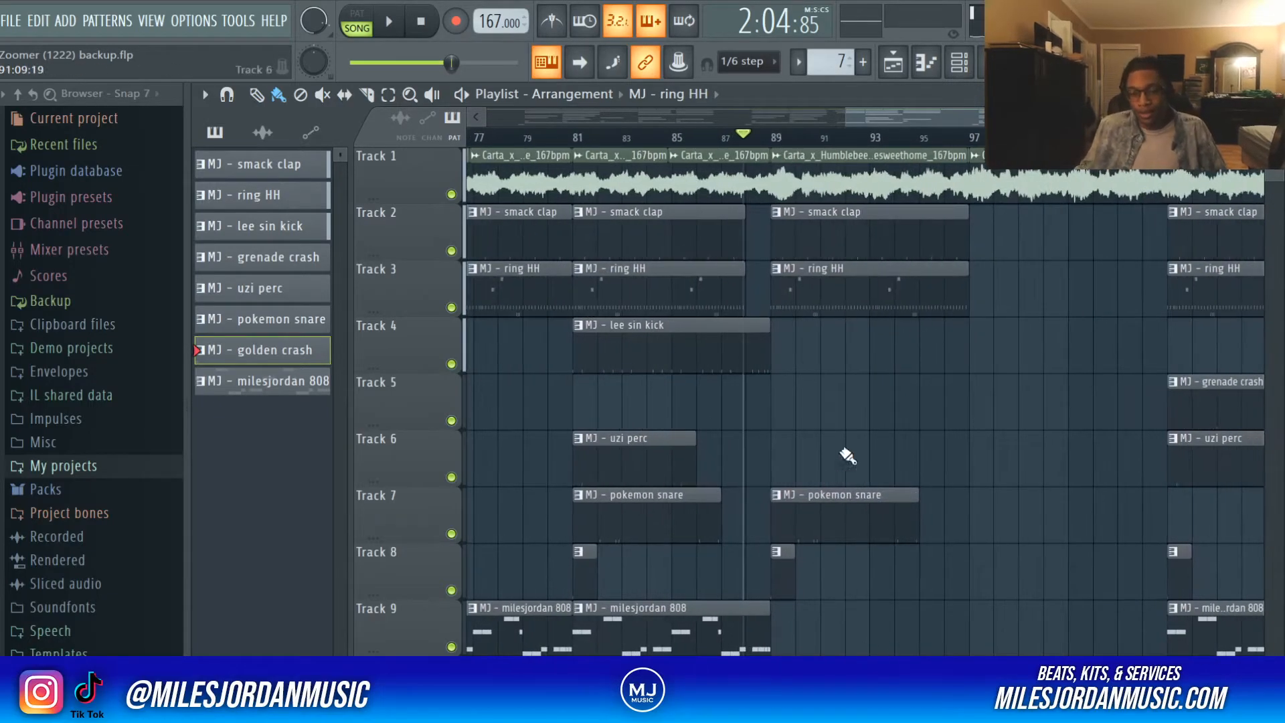
key("space")
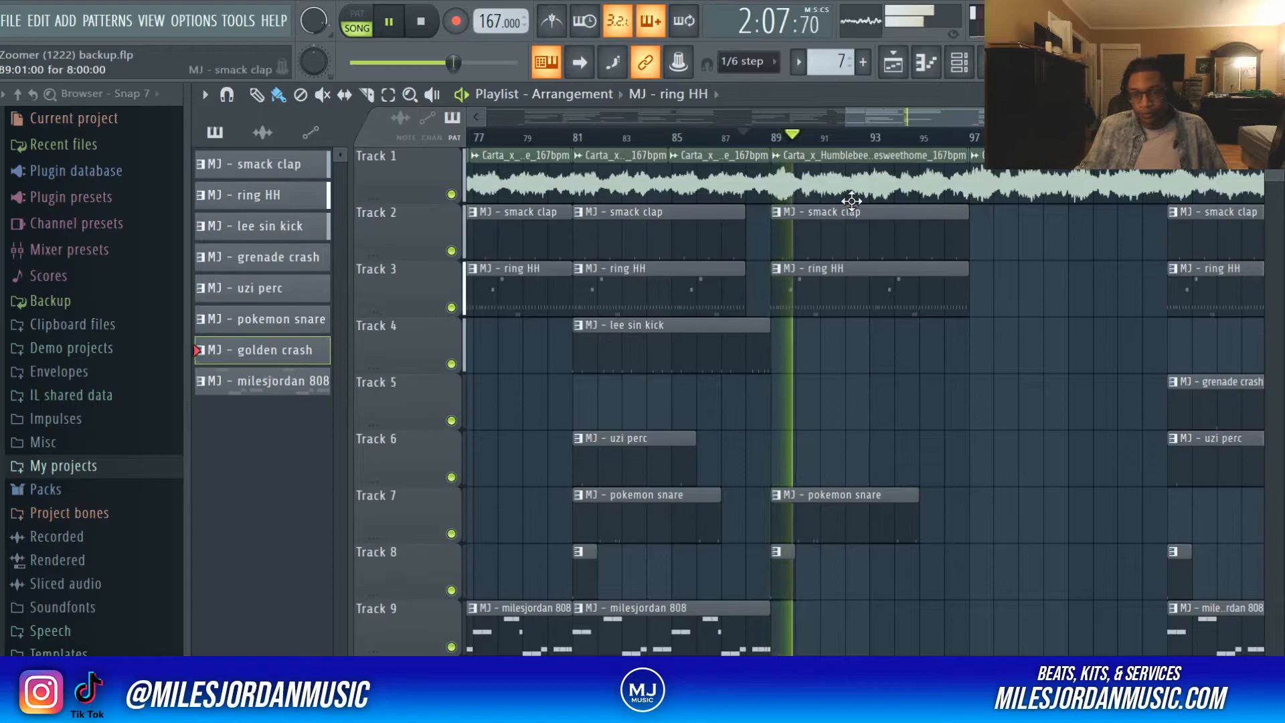
scroll(905, 152, "down", 1)
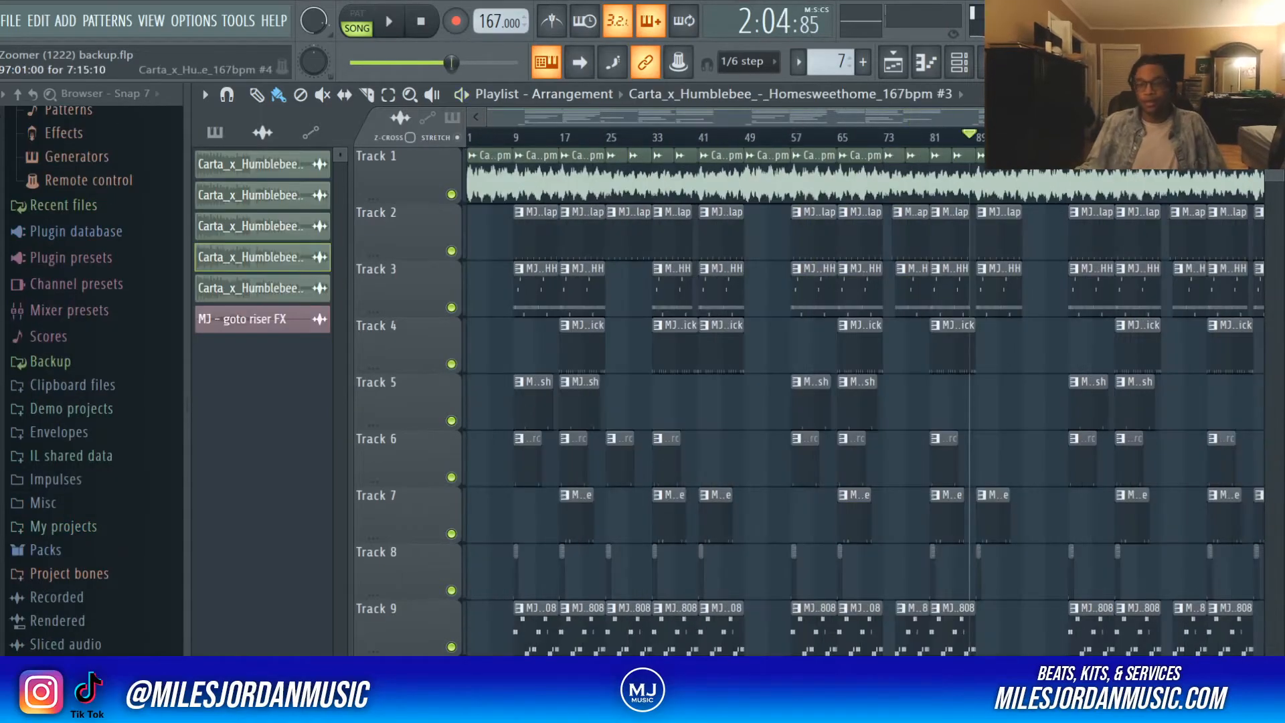
Make the melody clip at bar 97 unique and lower its time-stretching pitch in the clip settings
scroll(1005, 172, "up", 4)
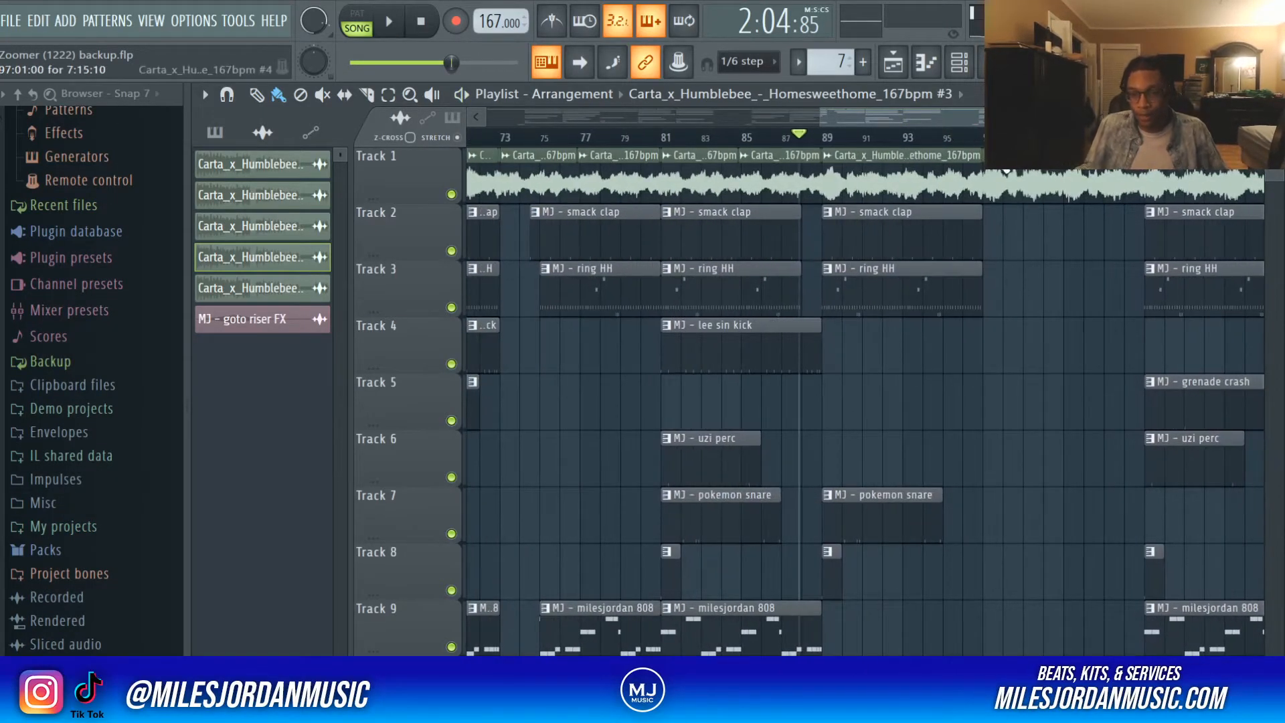
right_click(996, 170)
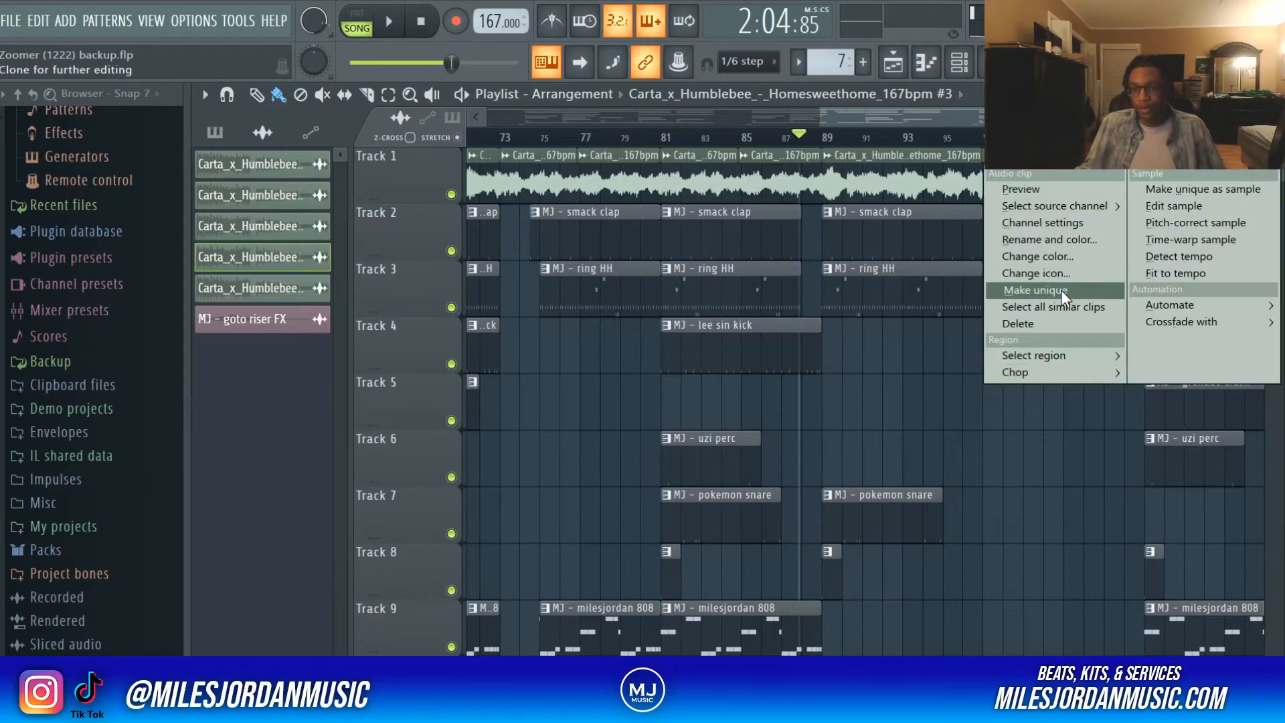
left_click(902, 407)
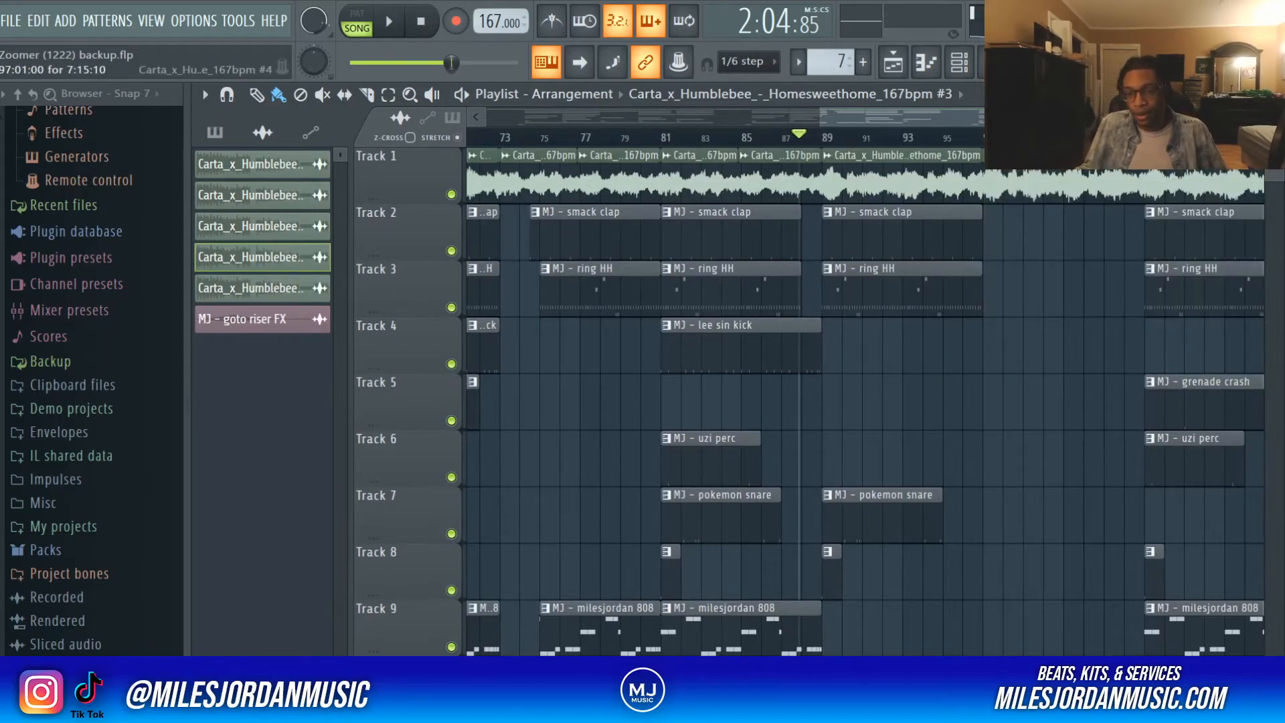
scroll(1070, 175, "up", 3)
double_click(900, 174)
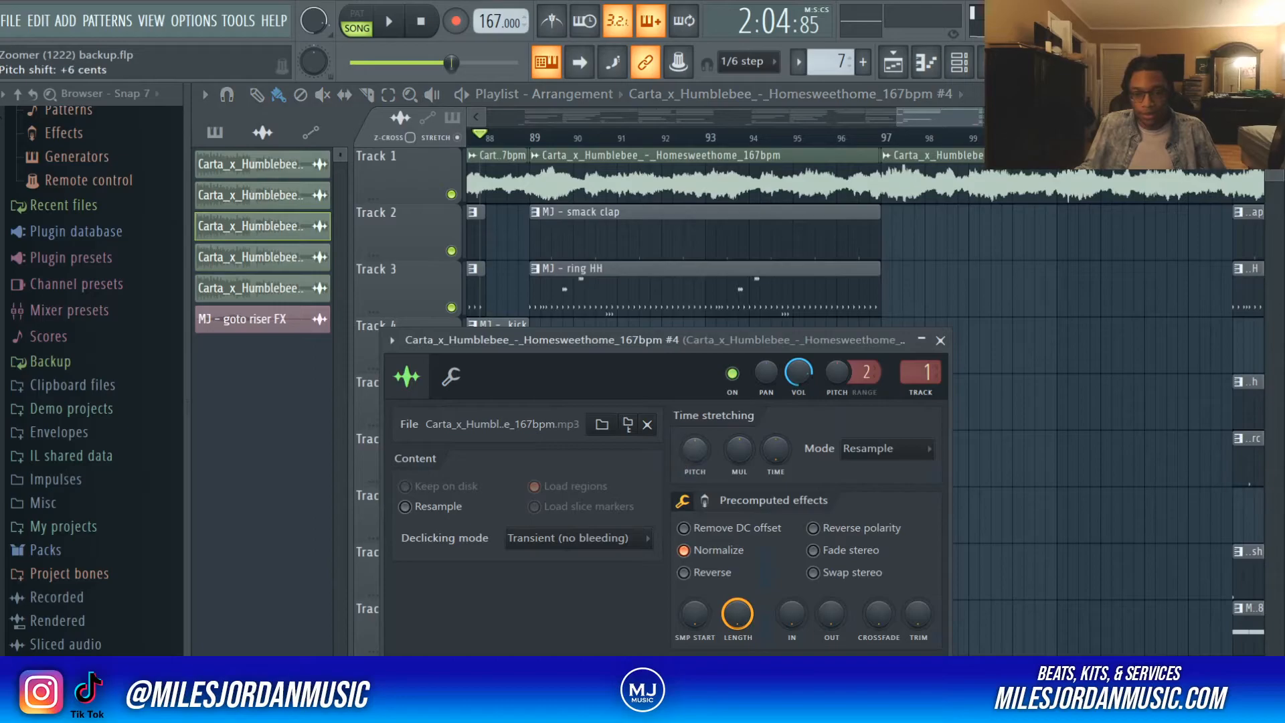
left_click_drag(695, 449, 695, 502)
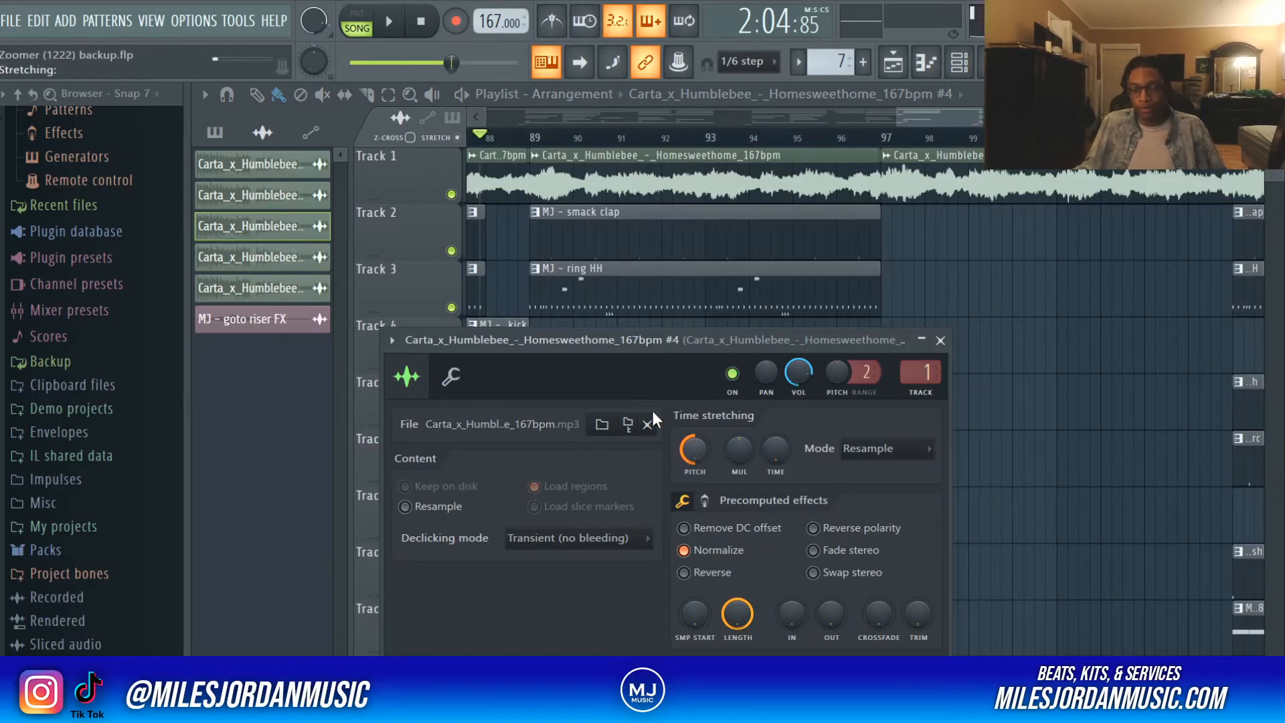
left_click(940, 340)
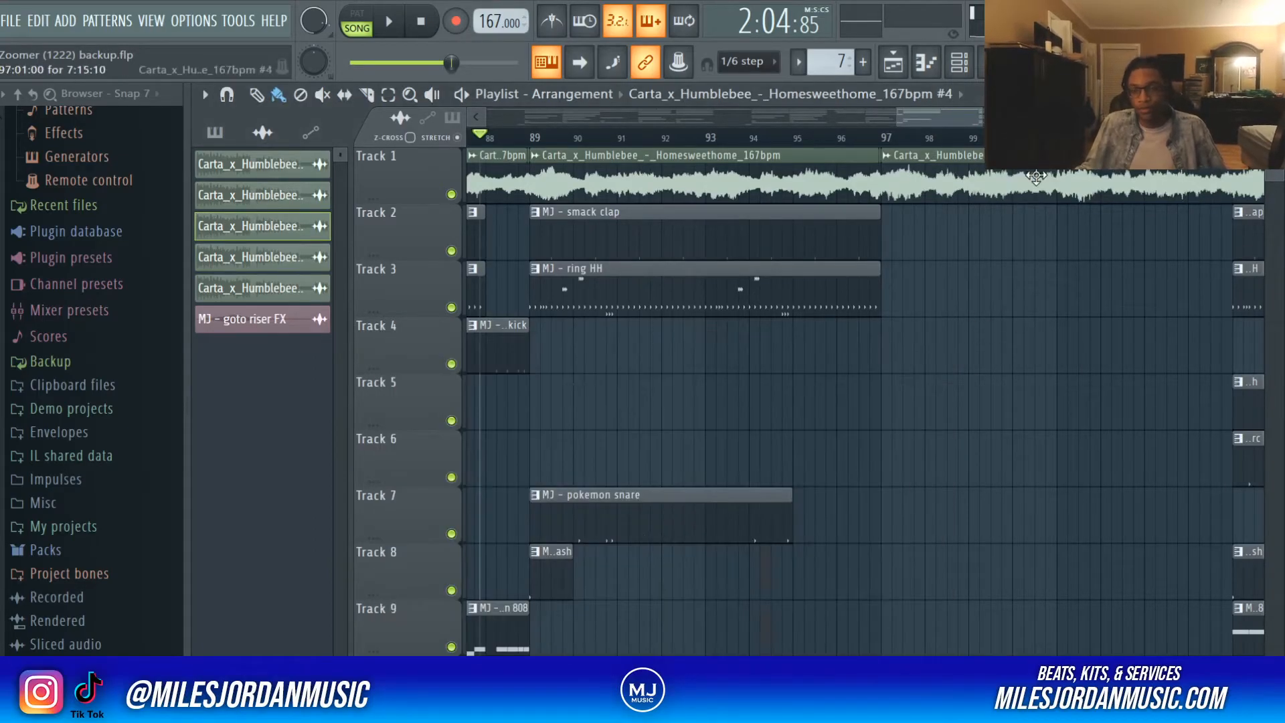
Play the song from just before bar 97 to hear the pitched-down melody section
scroll(1037, 179, "down", 3)
scroll(1138, 179, "up", 3)
left_click(1112, 179)
scroll(781, 175, "down", 2)
left_click(714, 140)
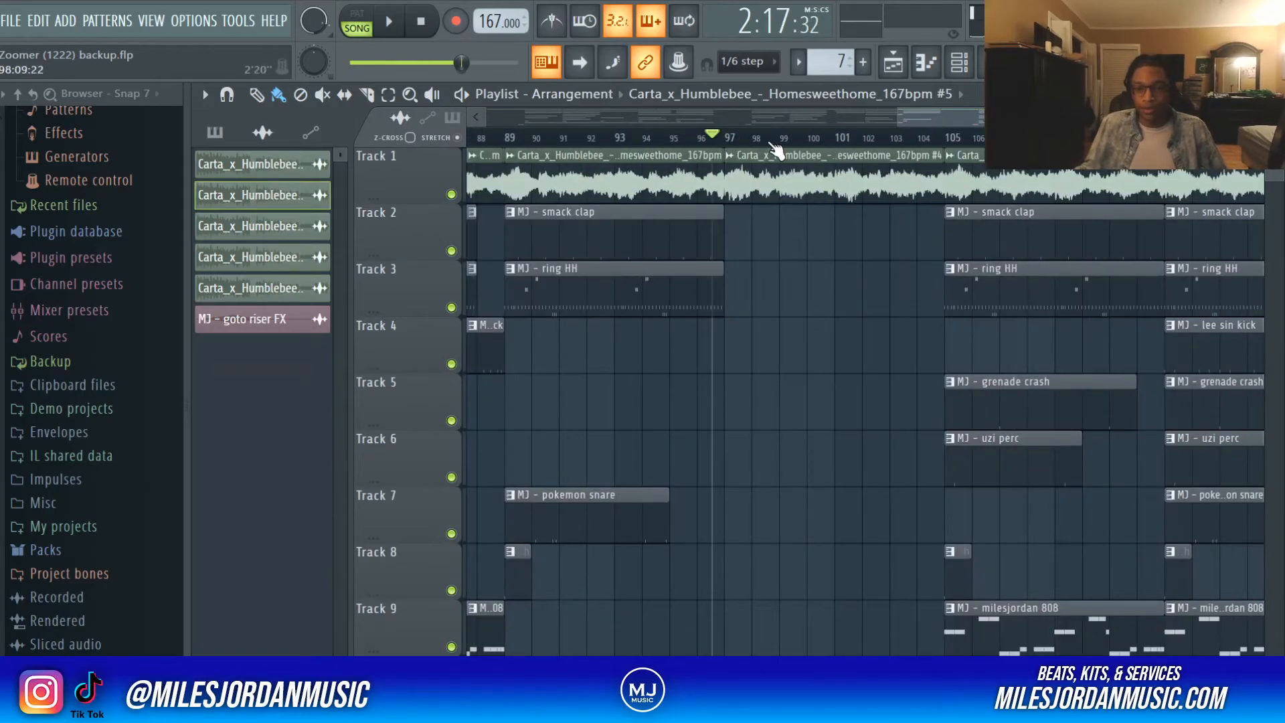
key("space")
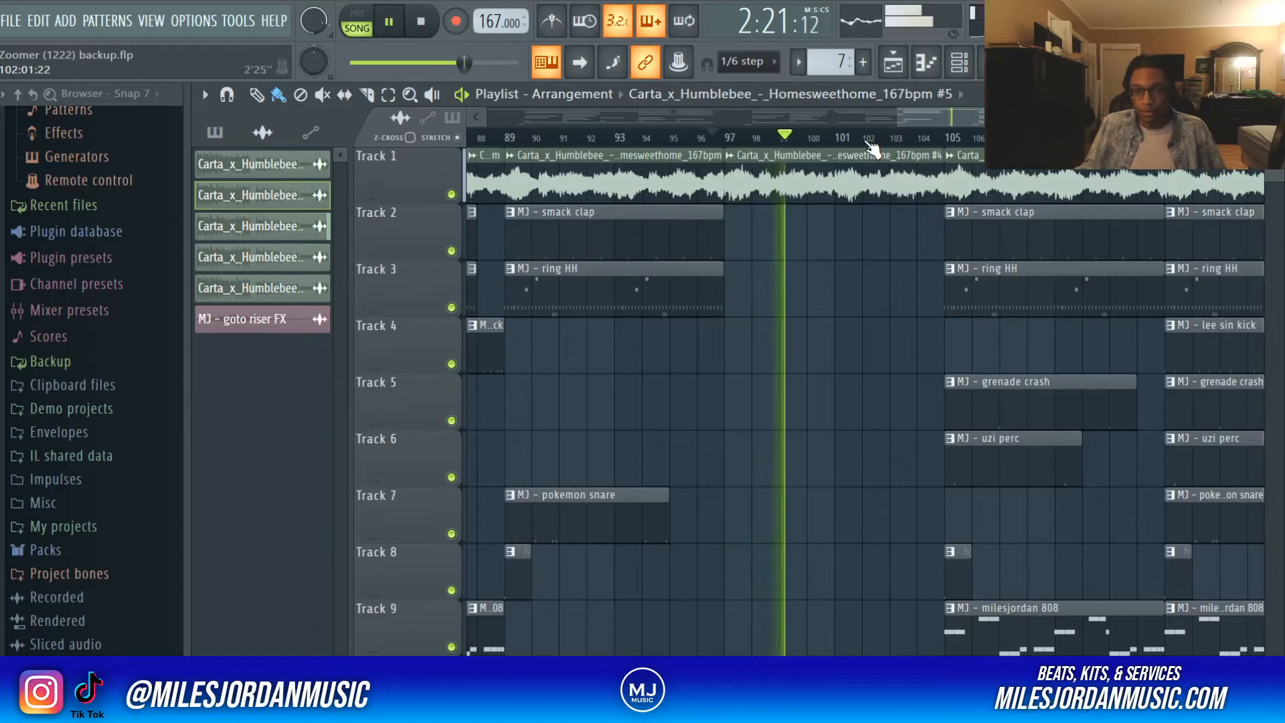
scroll(870, 144, "down", 1)
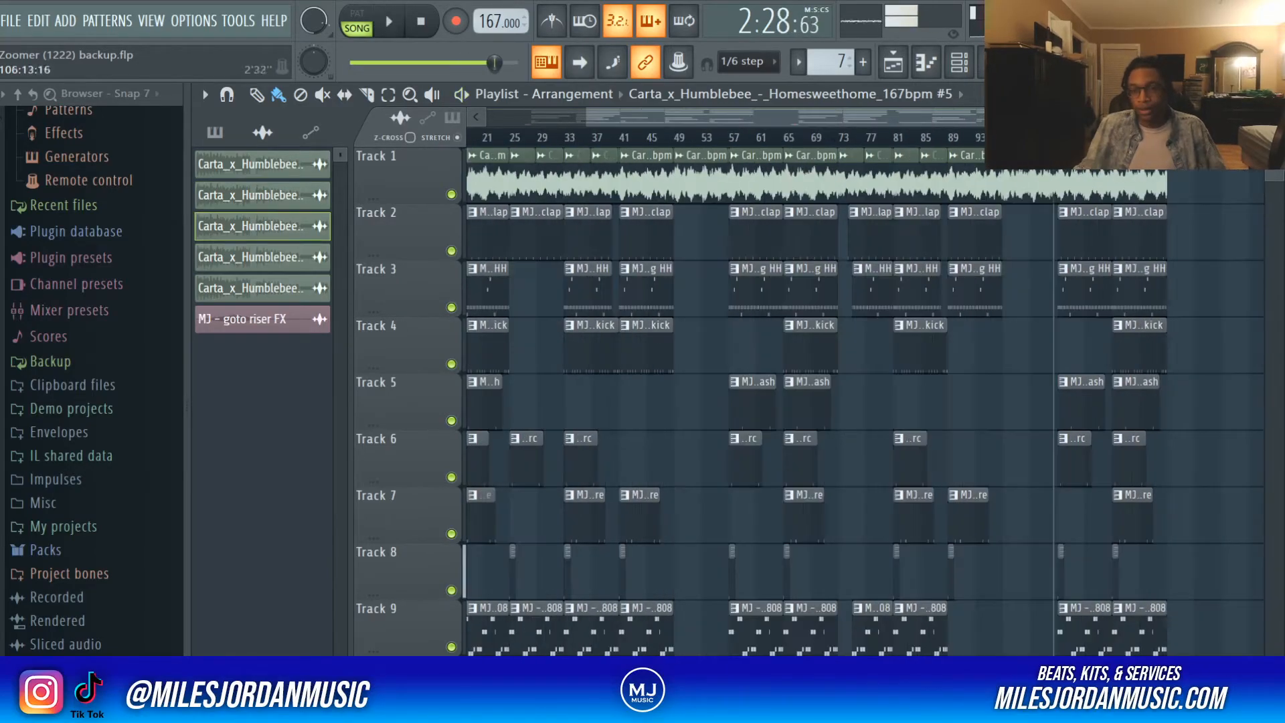
Extend the melody on Track 1 with another clip running from bar 121 to bar 129
scroll(1058, 139, "up", 3)
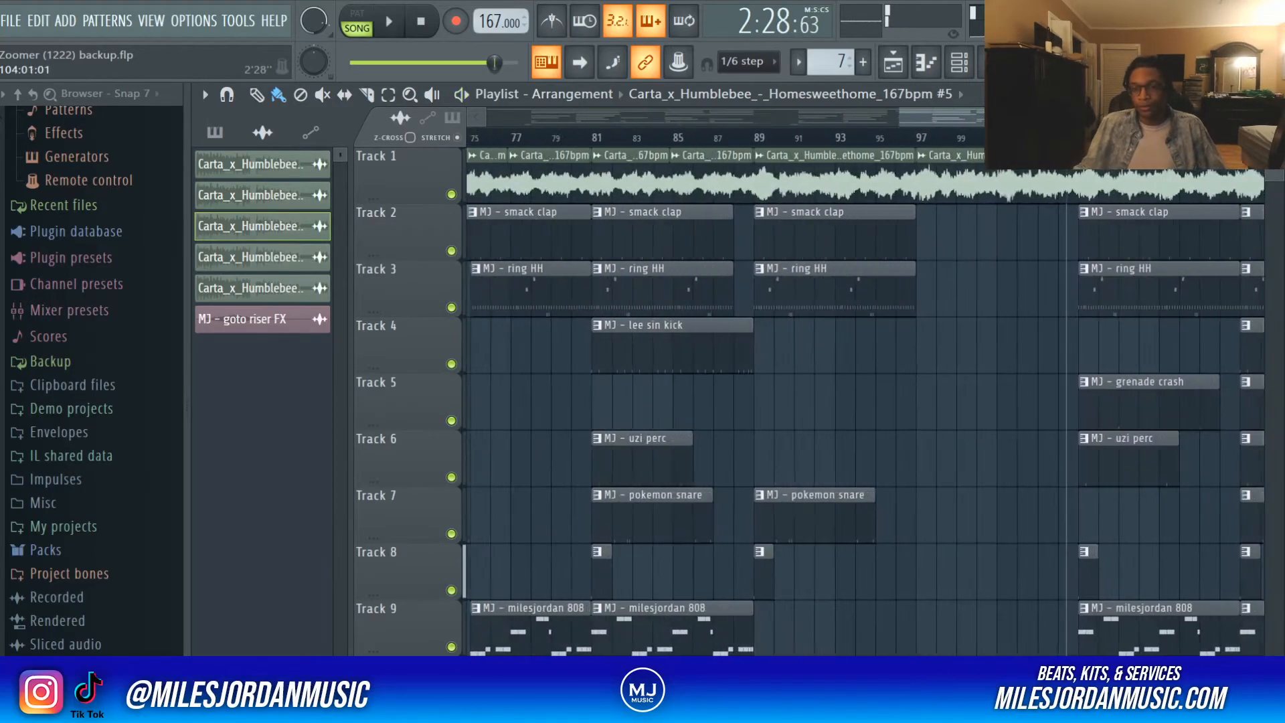
scroll(1058, 140, "up", 4)
left_click_drag(898, 160, 1078, 223)
left_click_drag(1117, 222, 1117, 228)
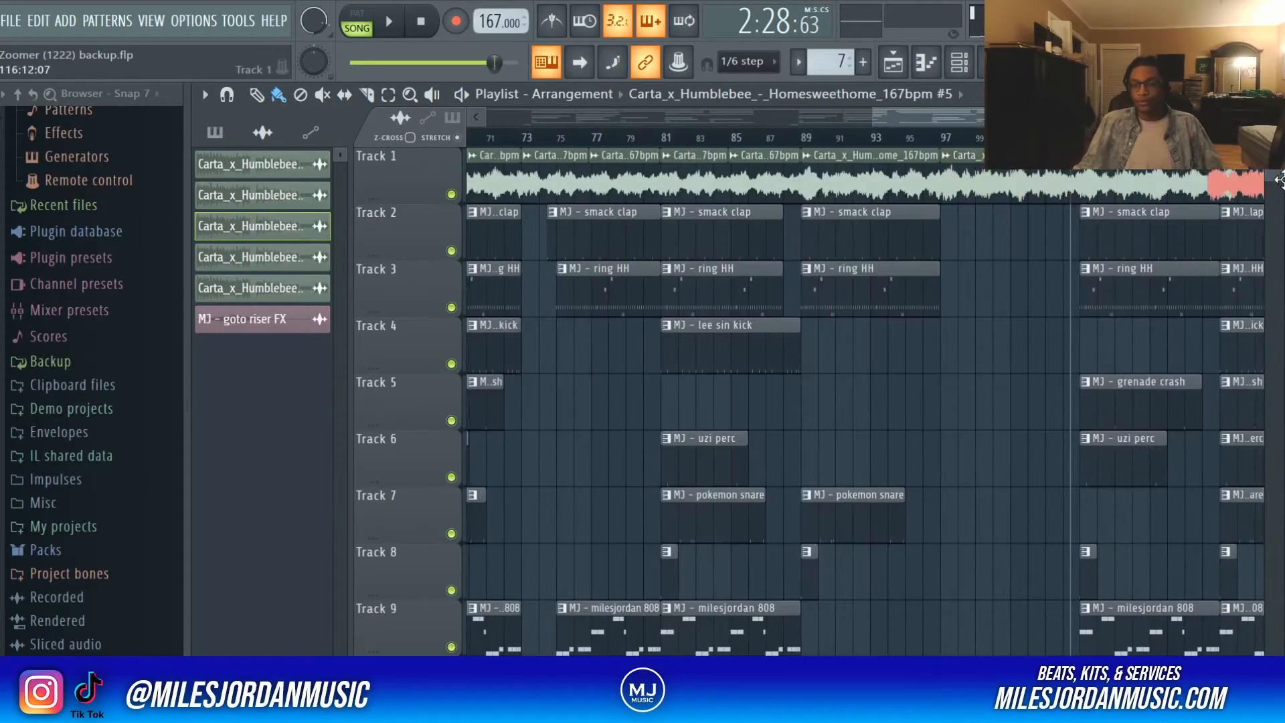
left_click_drag(1276, 177, 1216, 175)
scroll(1106, 175, "up", 7)
left_click_drag(1087, 174, 1013, 178)
scroll(1070, 176, "up", 4)
scroll(1000, 178, "down", 11)
scroll(1053, 241, "down", 2)
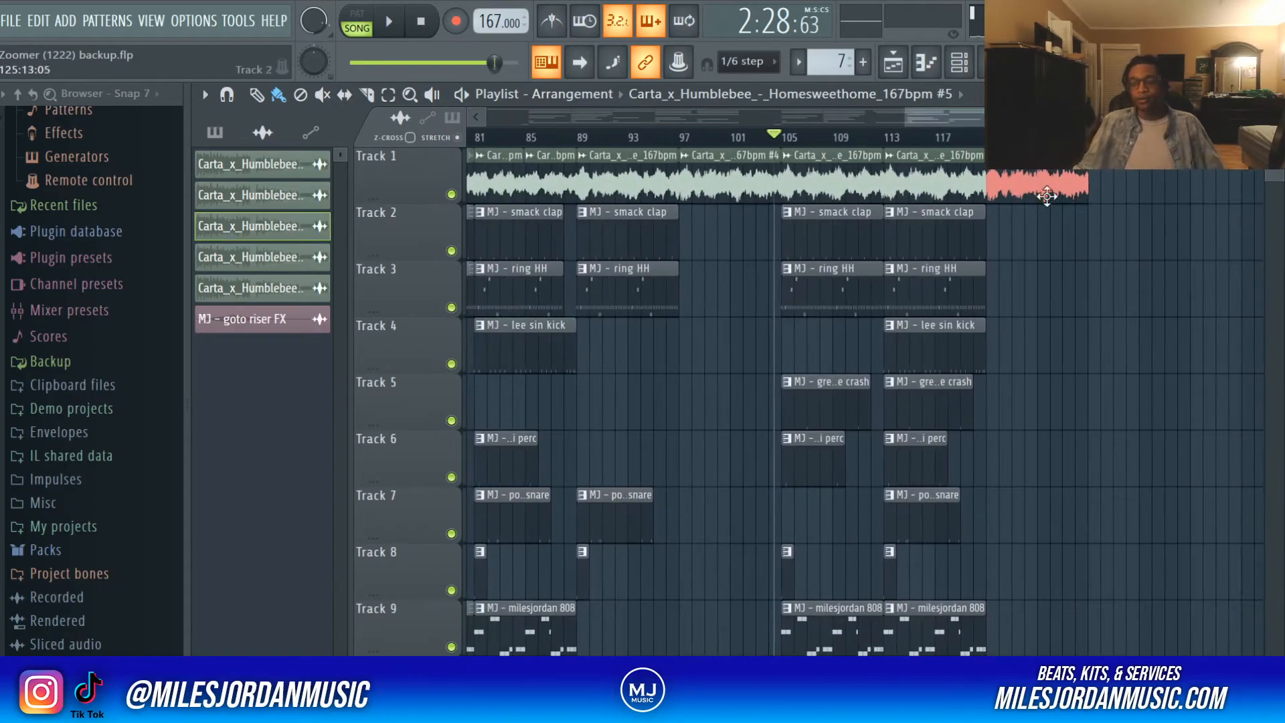
Create an automation clip for the master volume from the mixer
left_click(993, 61)
right_click(305, 442)
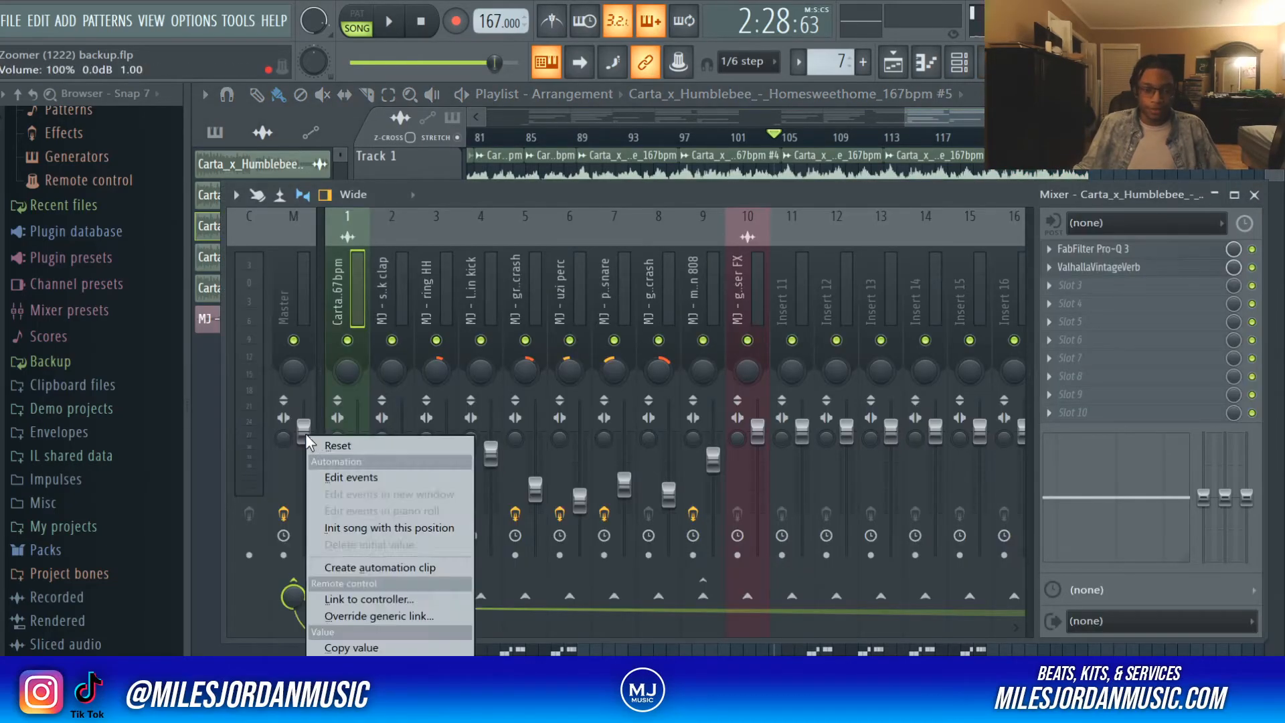
left_click(403, 566)
left_click(1254, 196)
Add a point at bar 121 on the Master - Volume automation, level with the existing volume line
scroll(1215, 191, "down", 5)
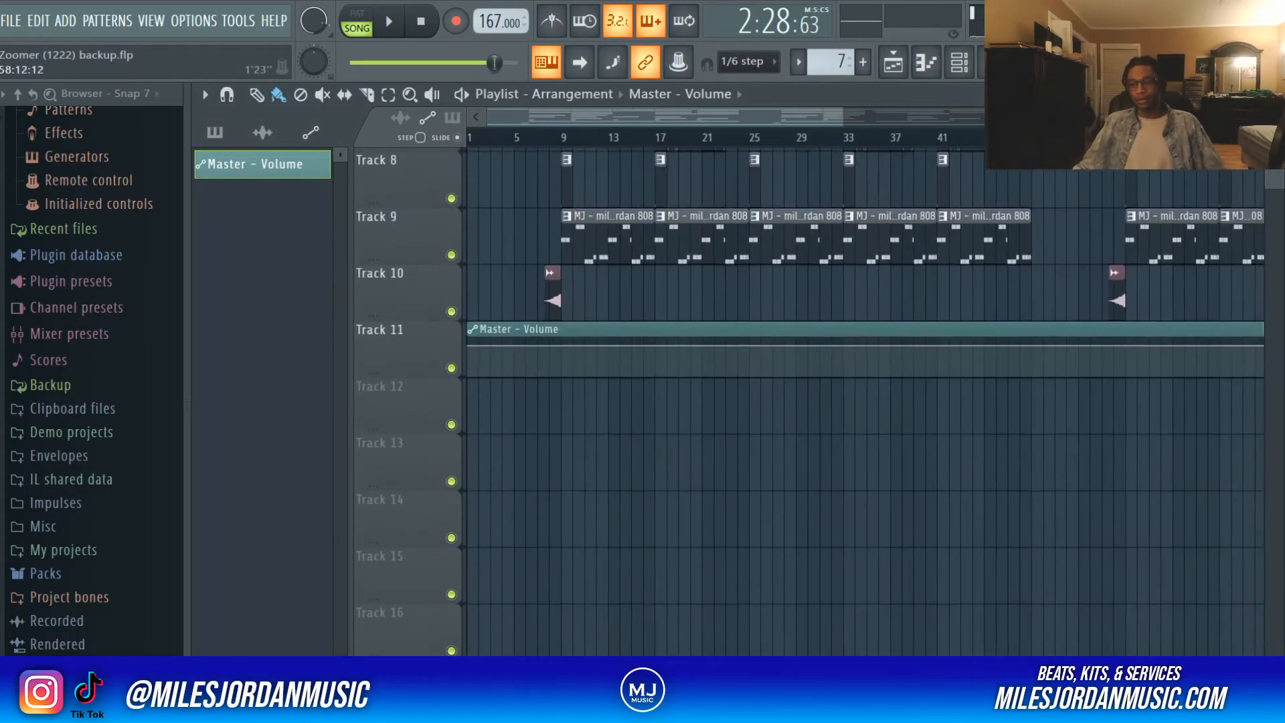
scroll(1192, 176, "down", 4)
scroll(1224, 248, "up", 2)
scroll(1221, 275, "up", 5)
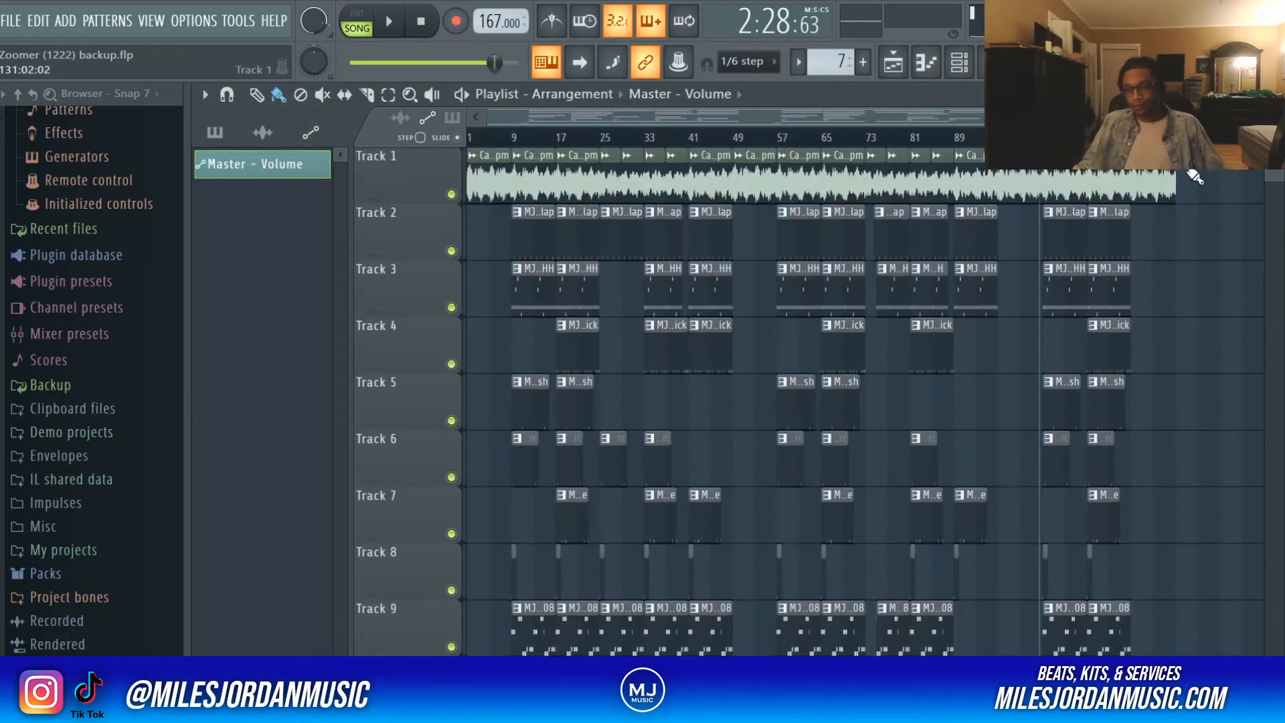
scroll(1179, 284, "up", 6)
scroll(1111, 365, "down", 6)
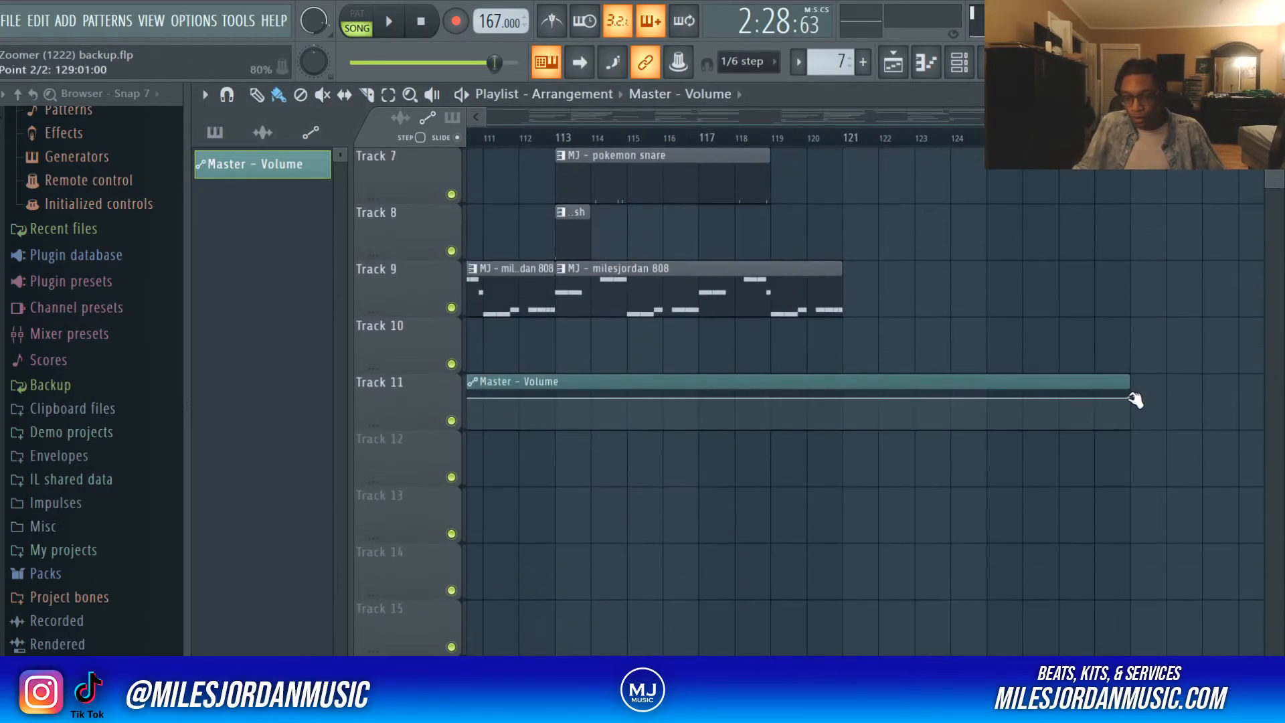
right_click(1130, 398)
key("Escape")
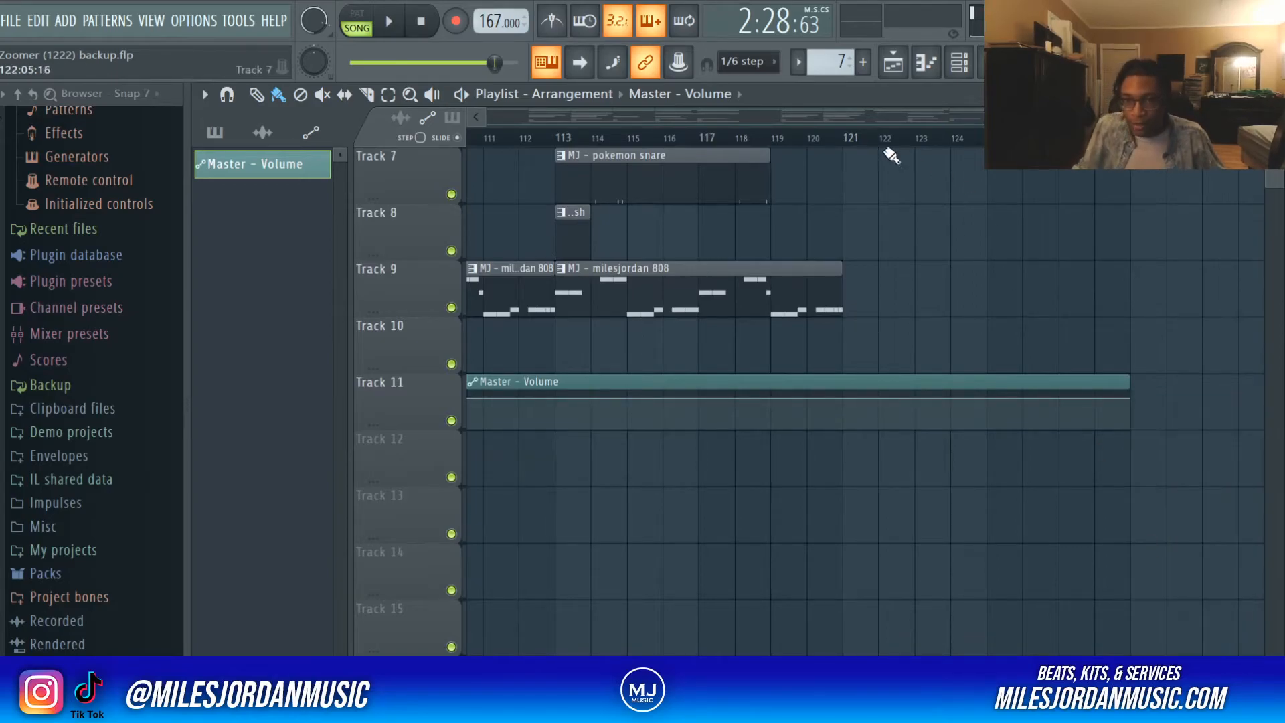
scroll(849, 143, "up", 6)
left_click(768, 400)
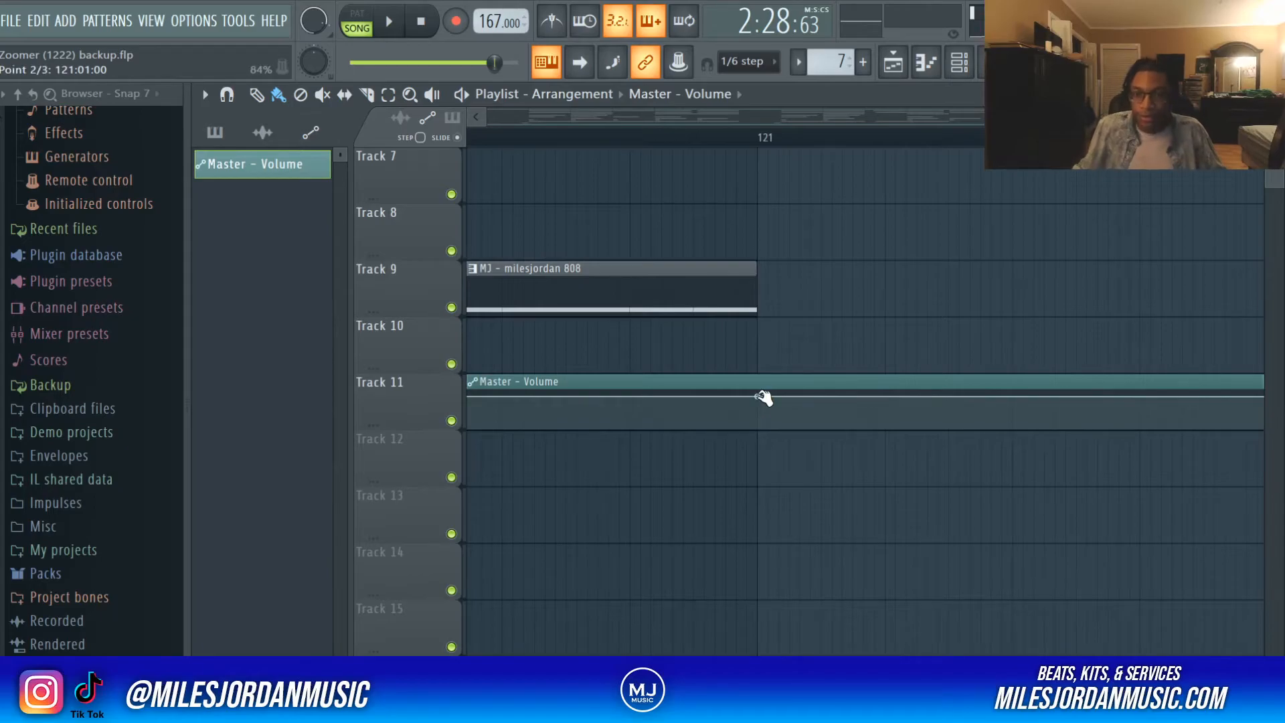
right_click(756, 398)
left_click(784, 410)
Lower the Master - Volume end point at bar 129 to the bottom and curve the segment into a fade-out
scroll(906, 146, "down", 6)
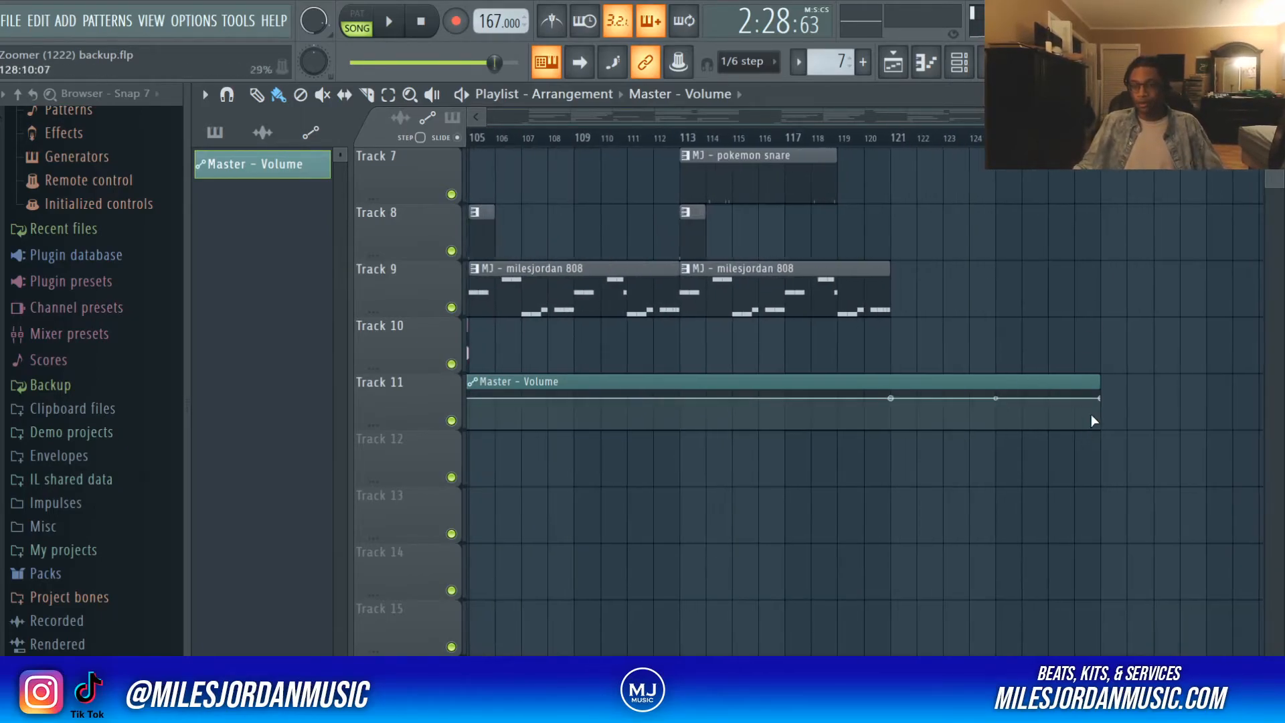
left_click_drag(1103, 409, 1102, 429)
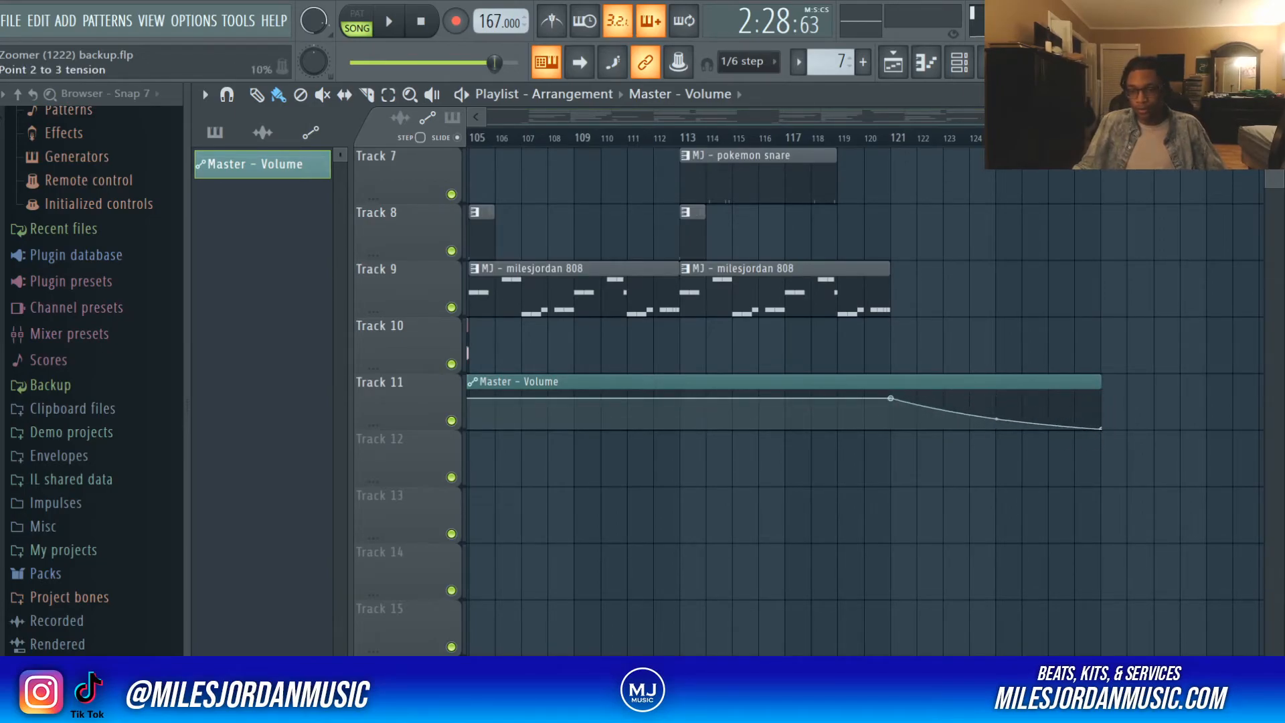
left_click_drag(997, 419, 997, 416)
Play the ending from just before bar 121 to check the master volume fade-out
scroll(1006, 336, "down", 4)
scroll(1121, 309, "up", 10)
scroll(1104, 138, "down", 2)
scroll(1105, 138, "down", 4)
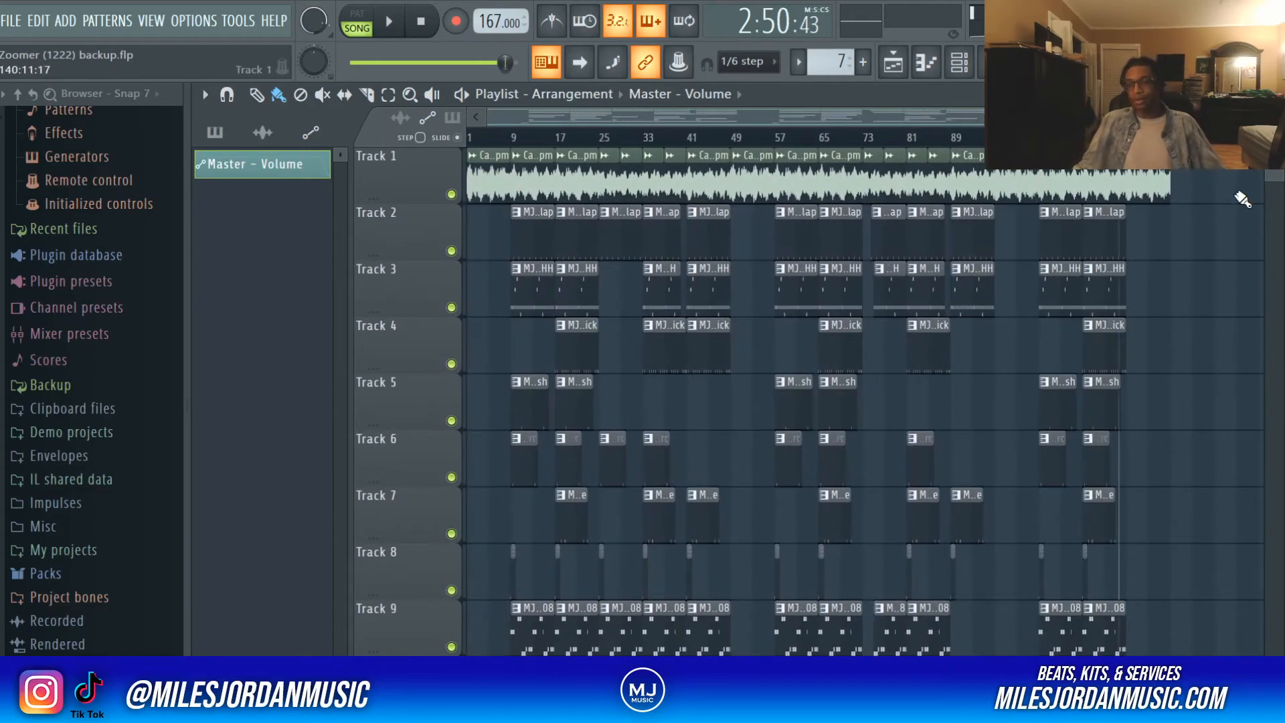
key("space")
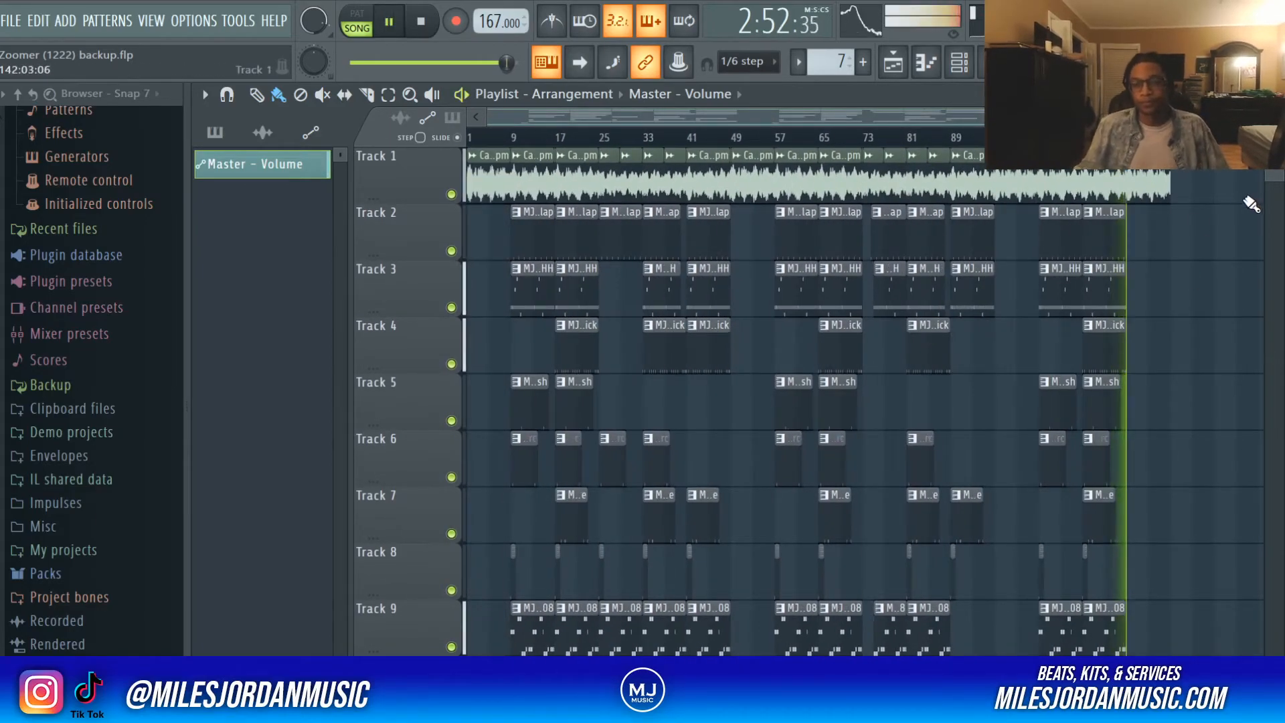
scroll(1232, 254, "down", 3)
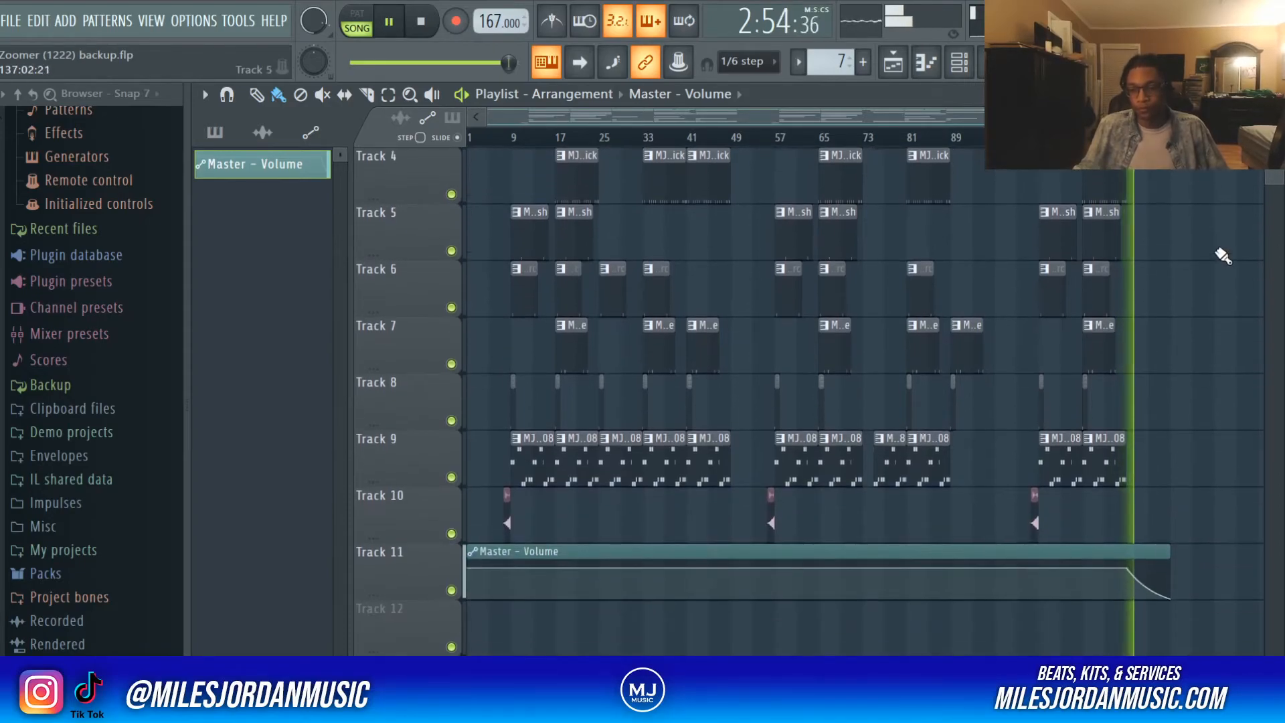
scroll(1223, 256, "up", 3)
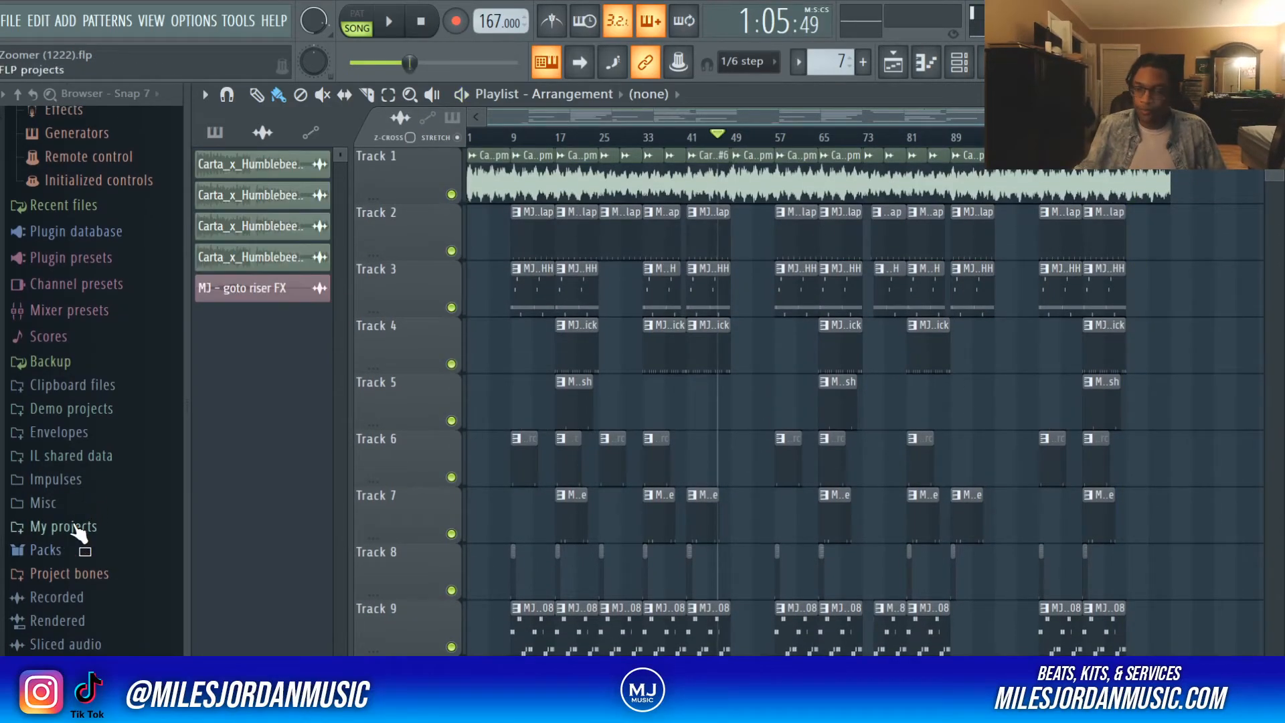
Open the Go To Kits folder inside My projects in the browser
left_click(73, 526)
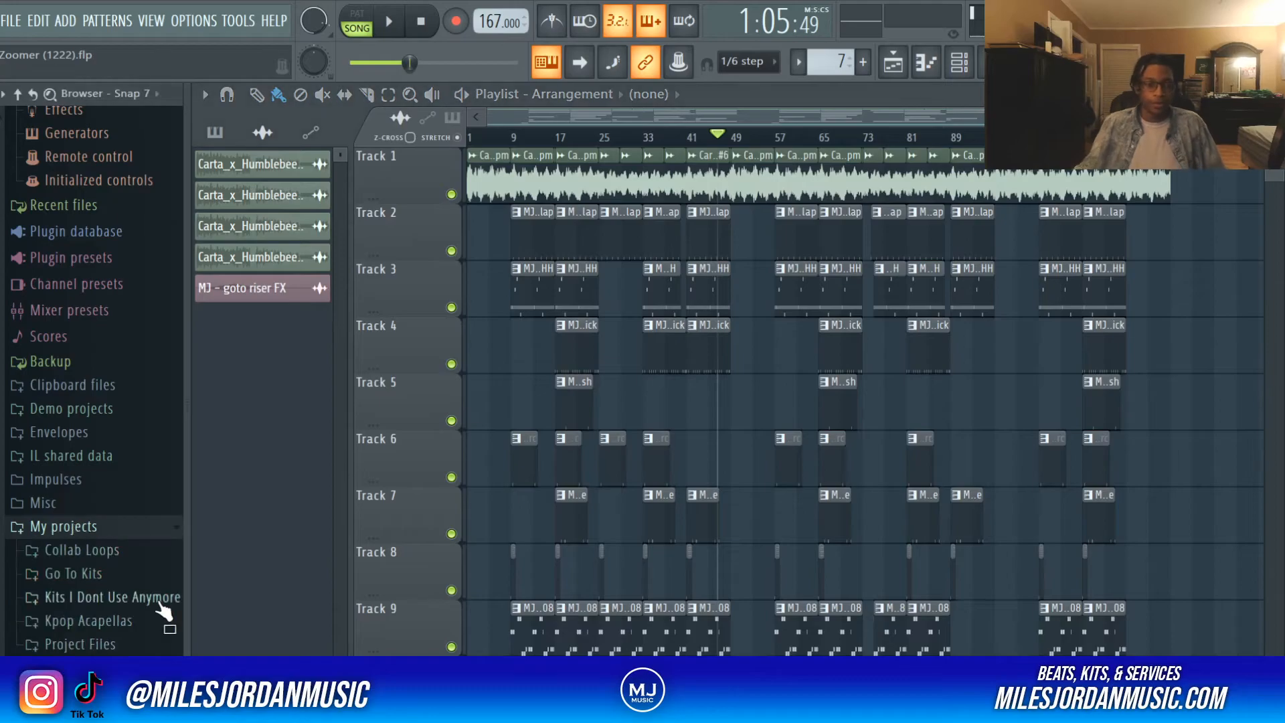
left_click(73, 573)
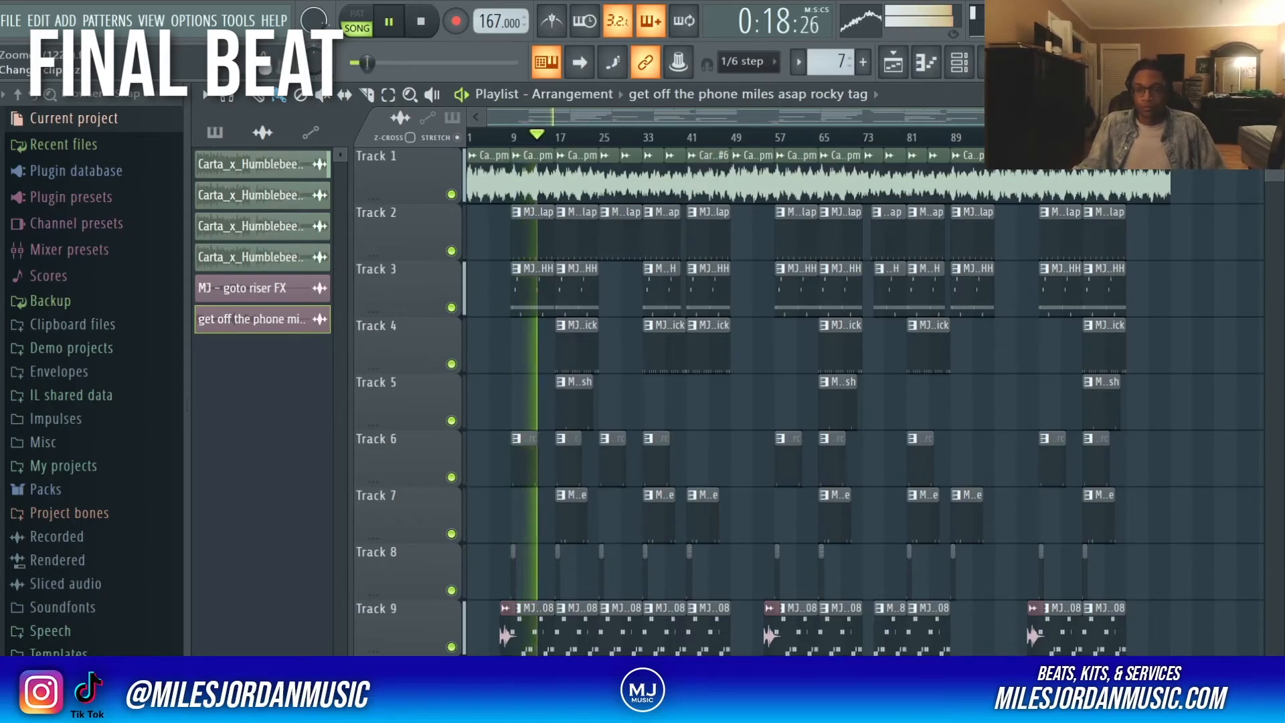
Reduce the playlist track height to show Tracks 10 and 11, and stop the final beat's playback
scroll(544, 229, "down", 2)
left_click_drag(1275, 138, 1275, 142)
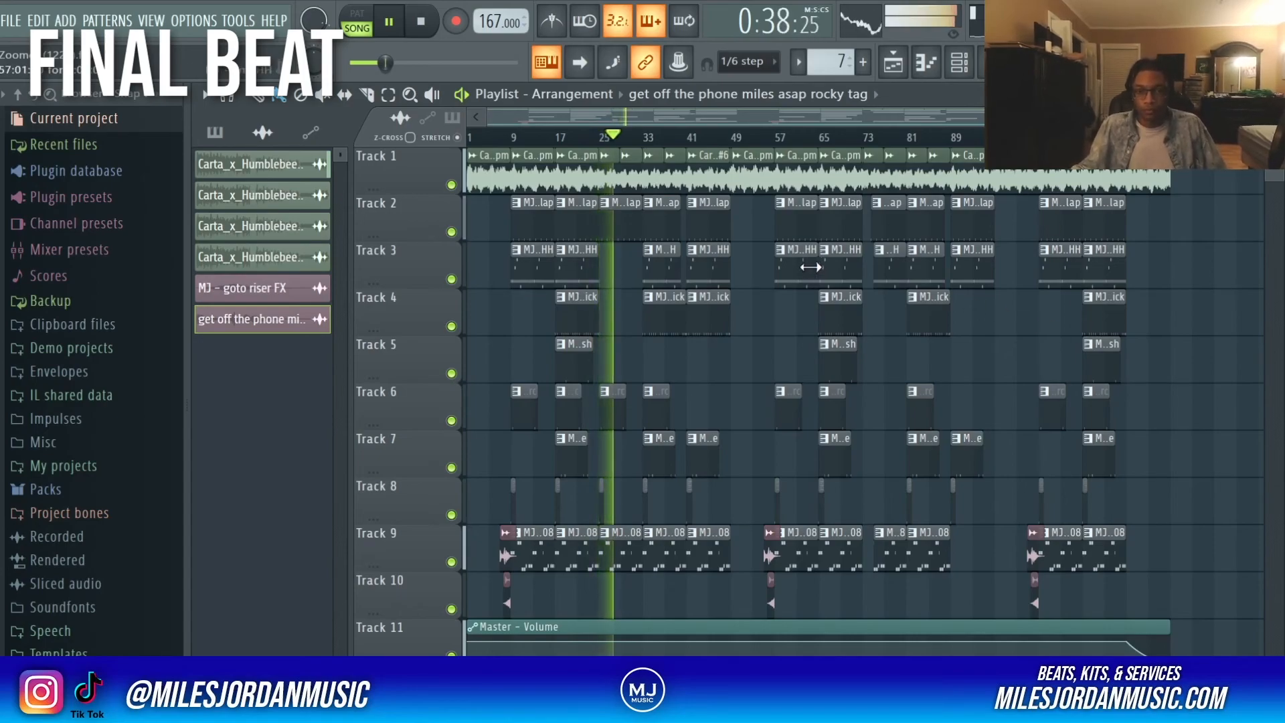
left_click(435, 26)
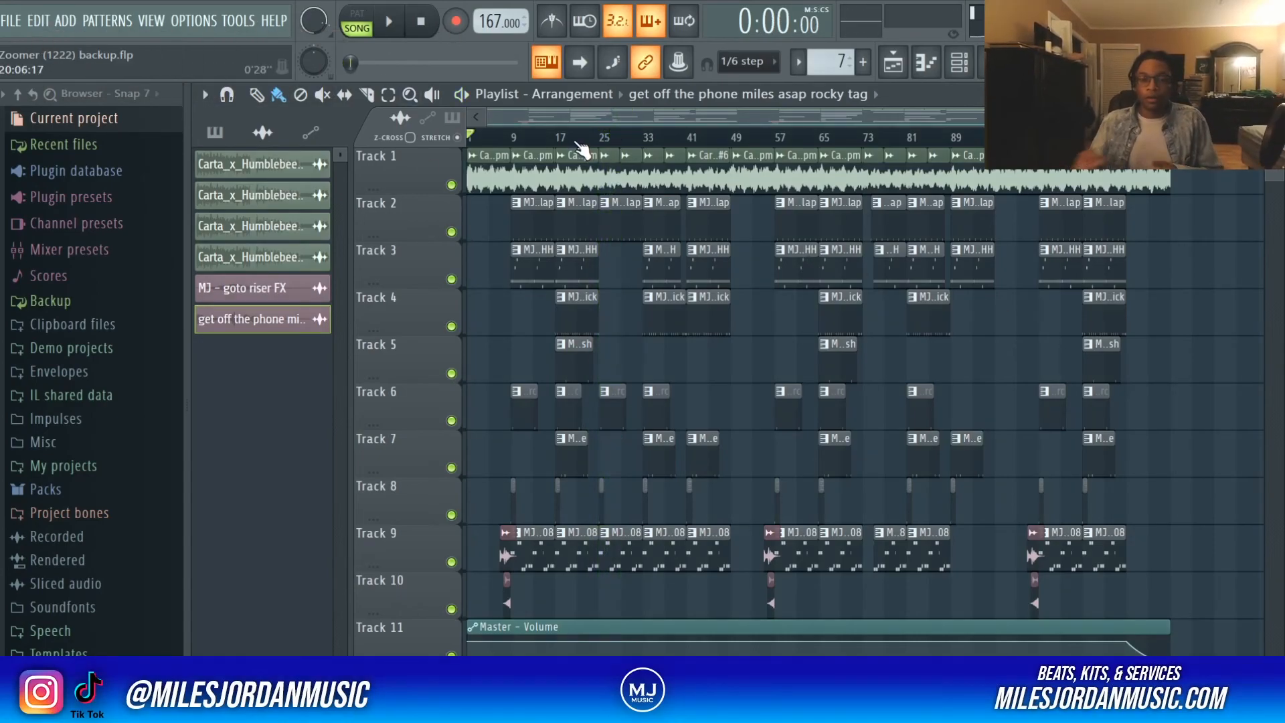